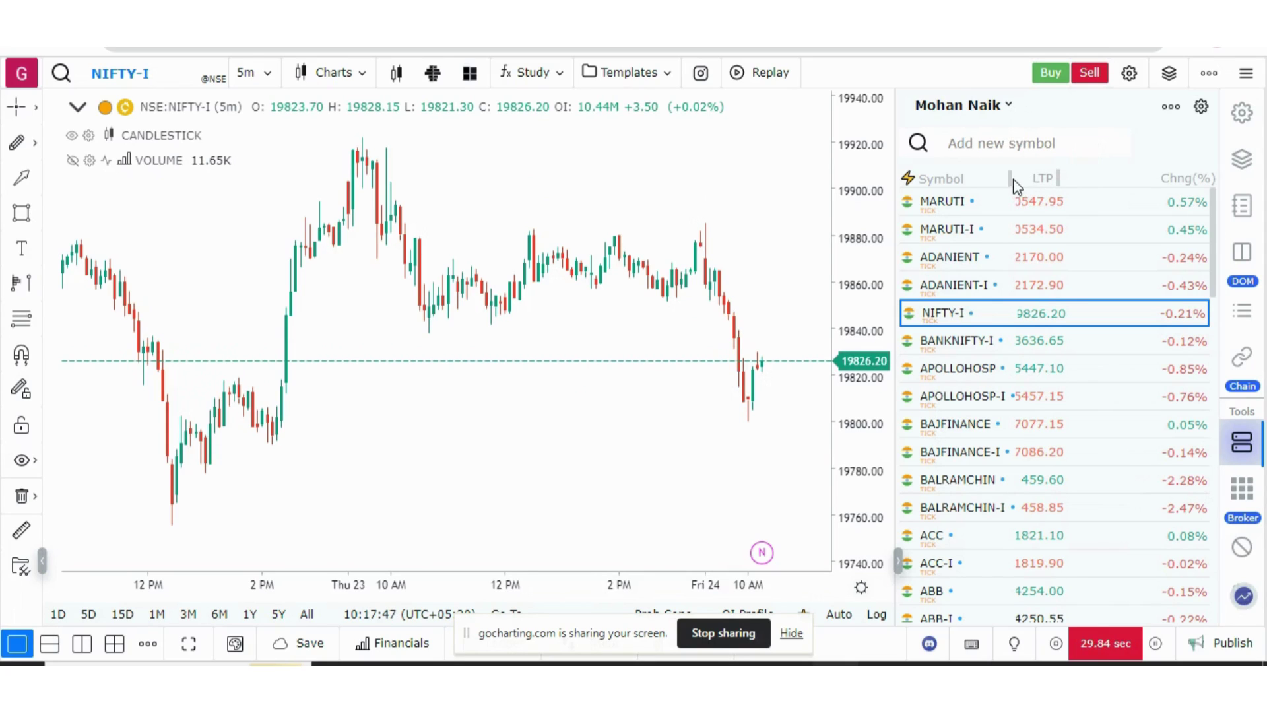
# Resize the watchlist's LTP column to show full prices and bring up its Field List options.
pyautogui.moveTo(1011, 179); pyautogui.dragTo(1136, 190)
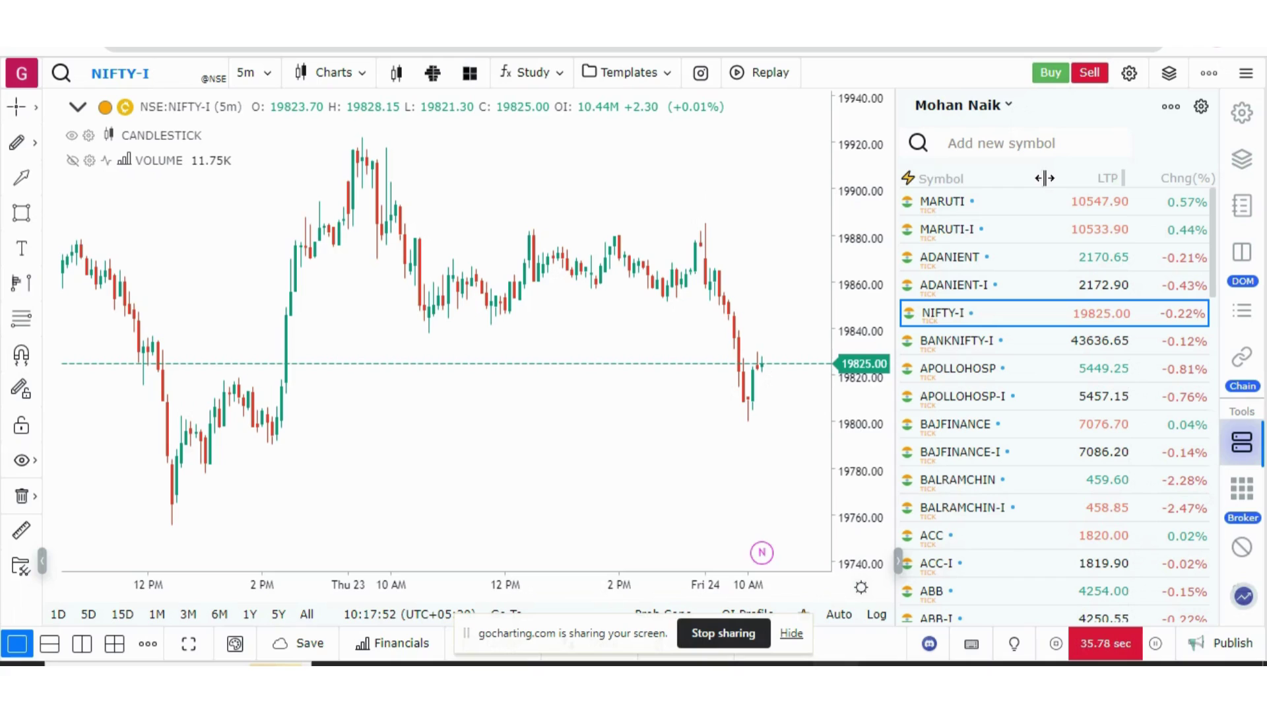
pyautogui.moveTo(1044, 178); pyautogui.dragTo(1008, 176)
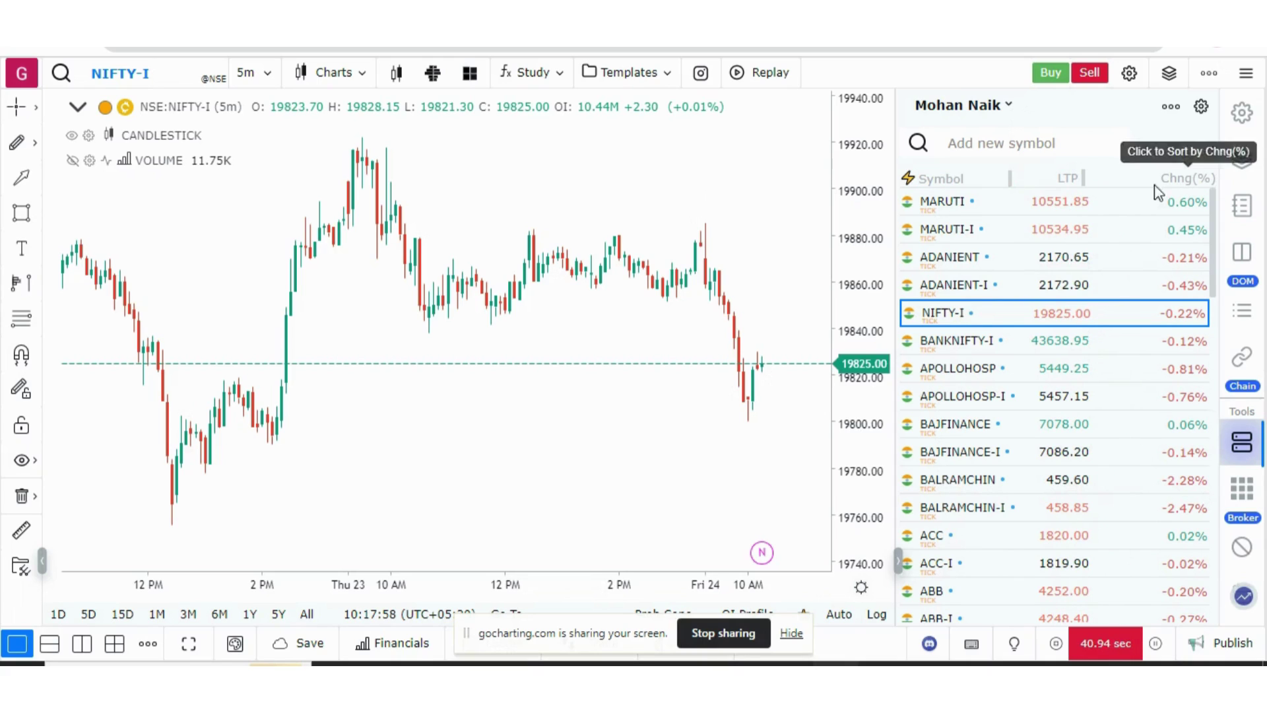
pyautogui.click(1171, 108)
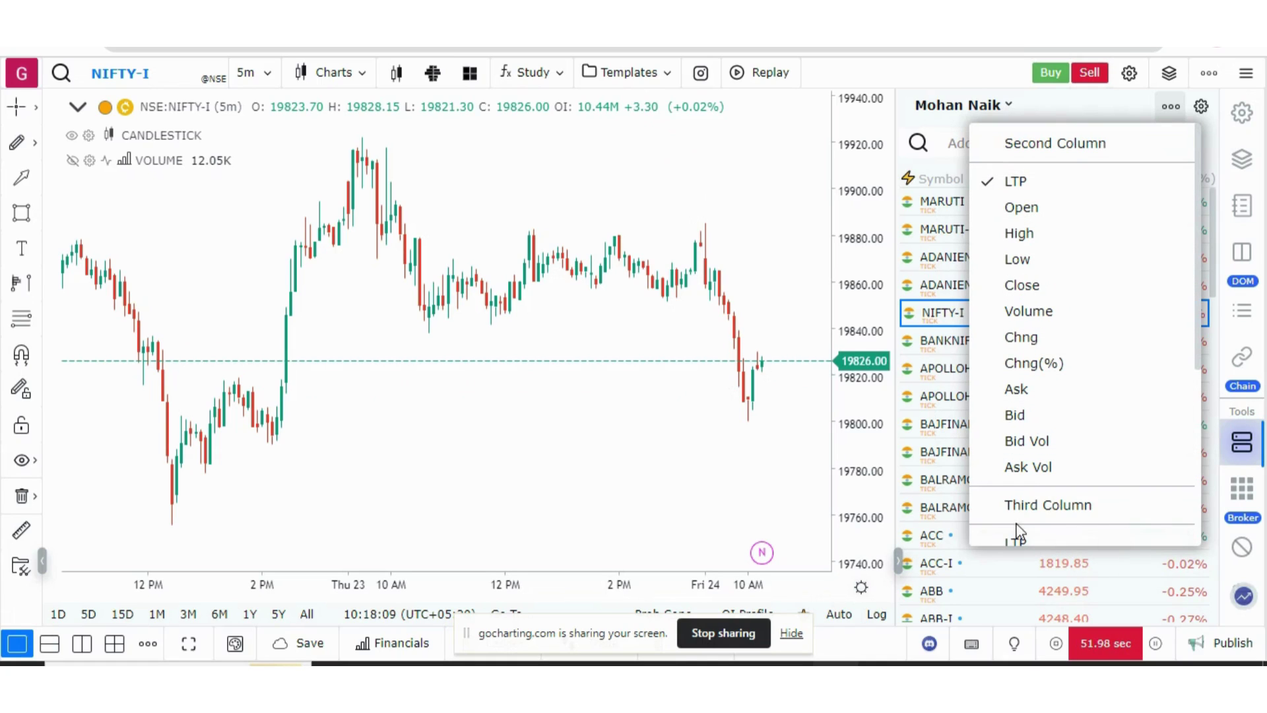
# Move ADANIENT-I above ADANIENT and drag NIFTY-I to the top of the watchlist, above MARUTI.
pyautogui.scroll(-5, 1198, 439)
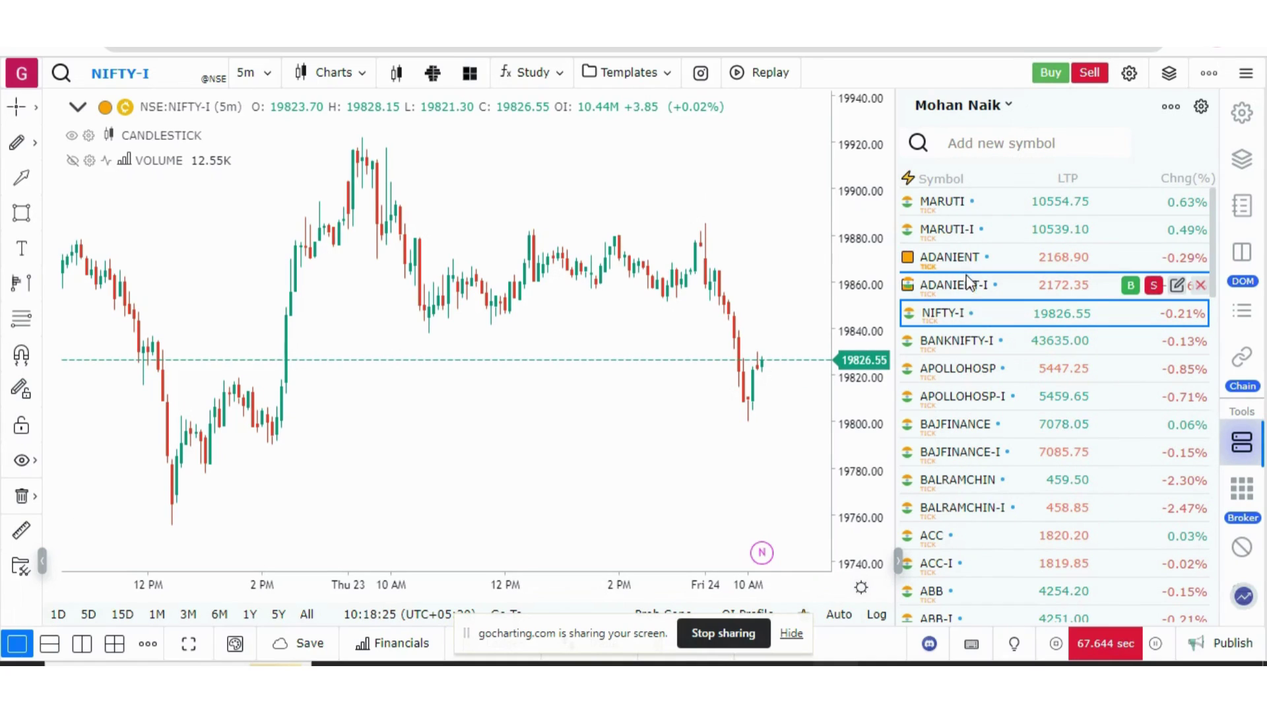
pyautogui.moveTo(968, 282); pyautogui.dragTo(968, 300)
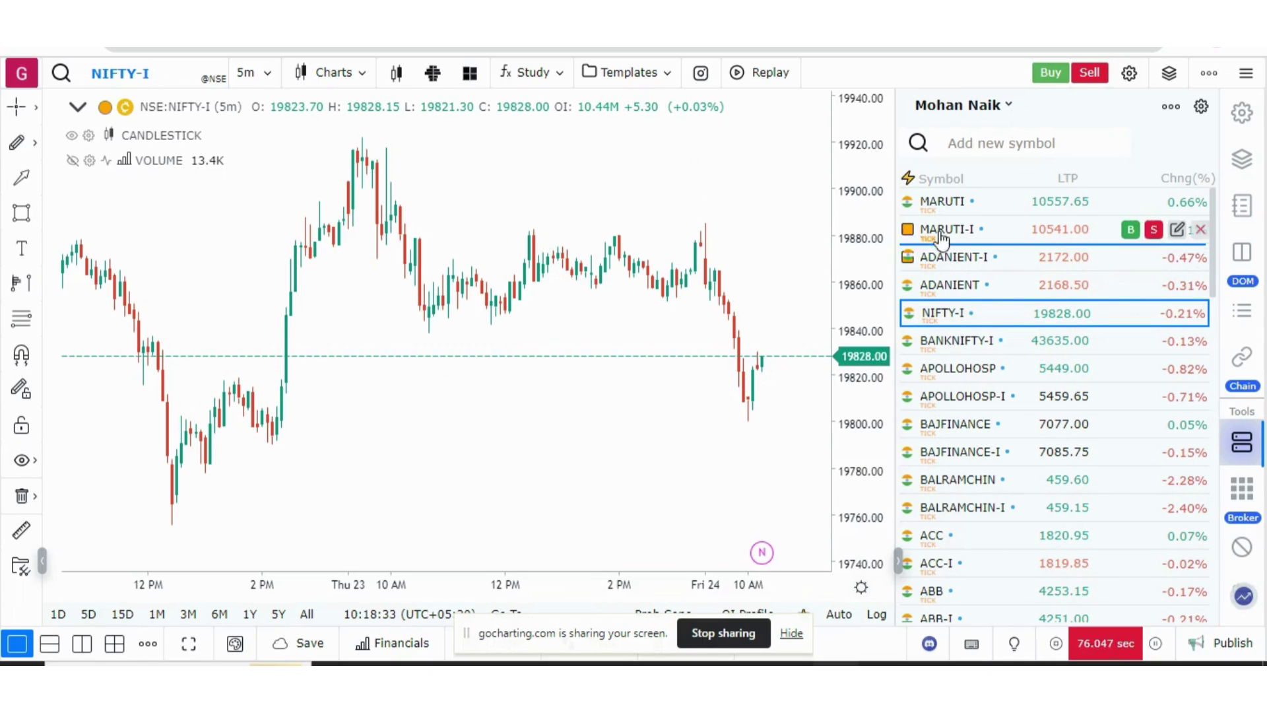
pyautogui.moveTo(941, 210); pyautogui.dragTo(928, 192)
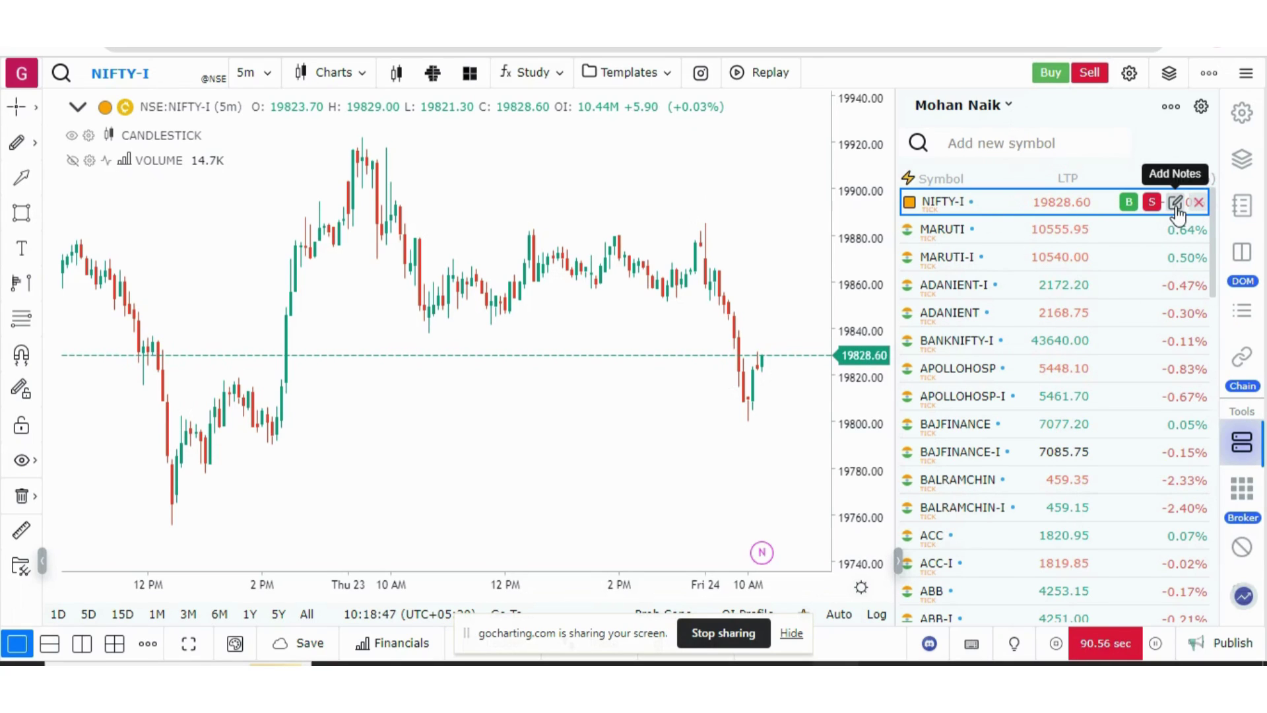
# Cancel the Notes dialog for NIFTY-I without saving a note, then bring up the watchlist Views.
pyautogui.click(1176, 204)
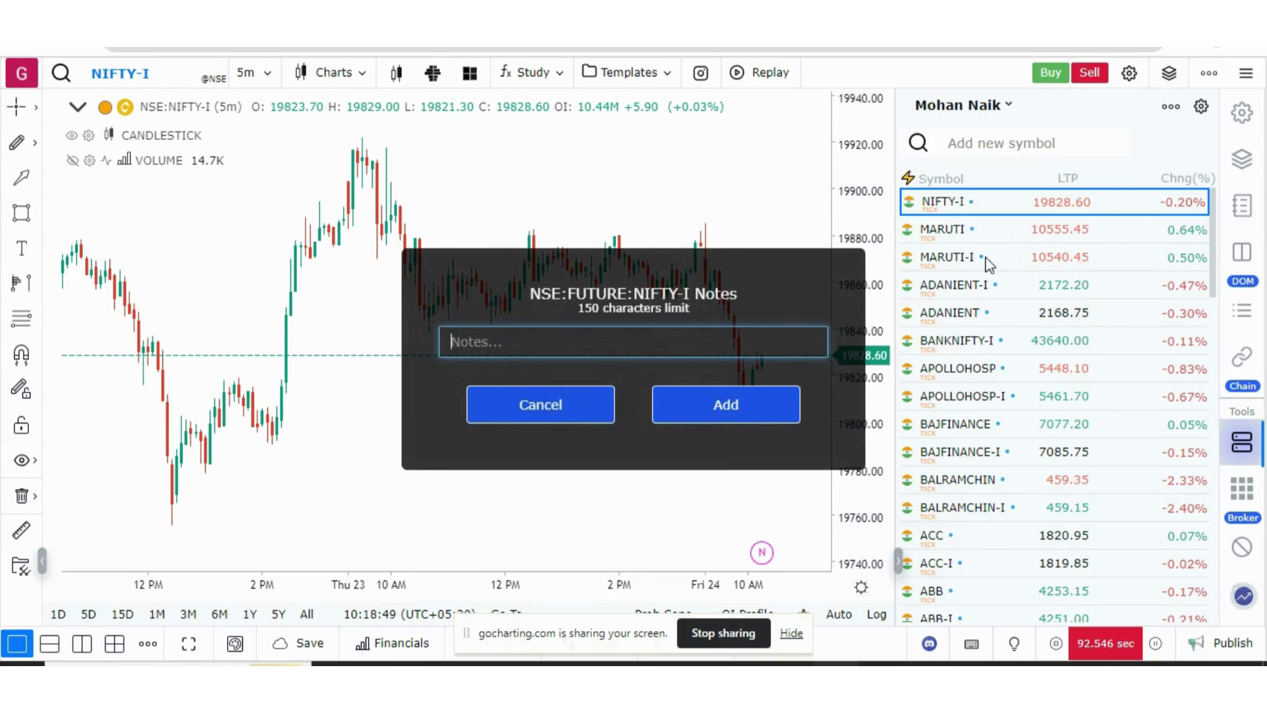
pyautogui.click(550, 414)
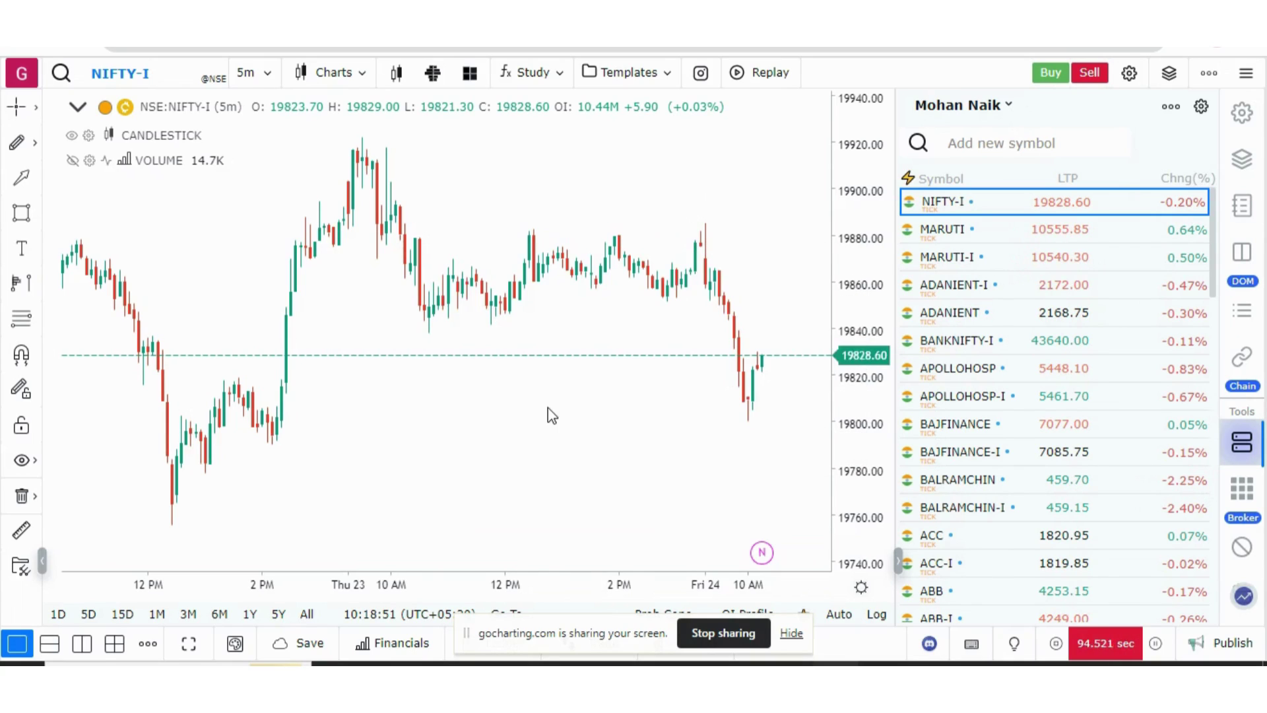
pyautogui.click(1201, 106)
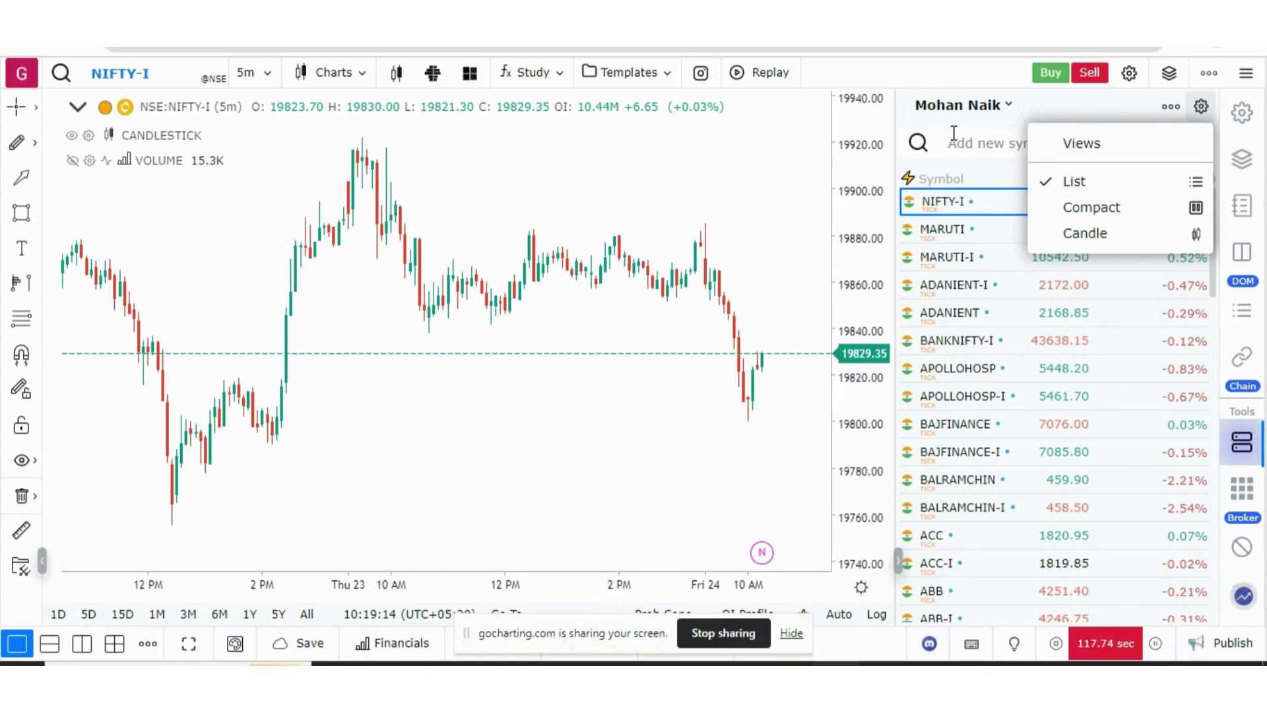
# Sort the watchlist by Symbol both ways, by LTP, then by Chng(%) ascending and descending.
pyautogui.click(1049, 102)
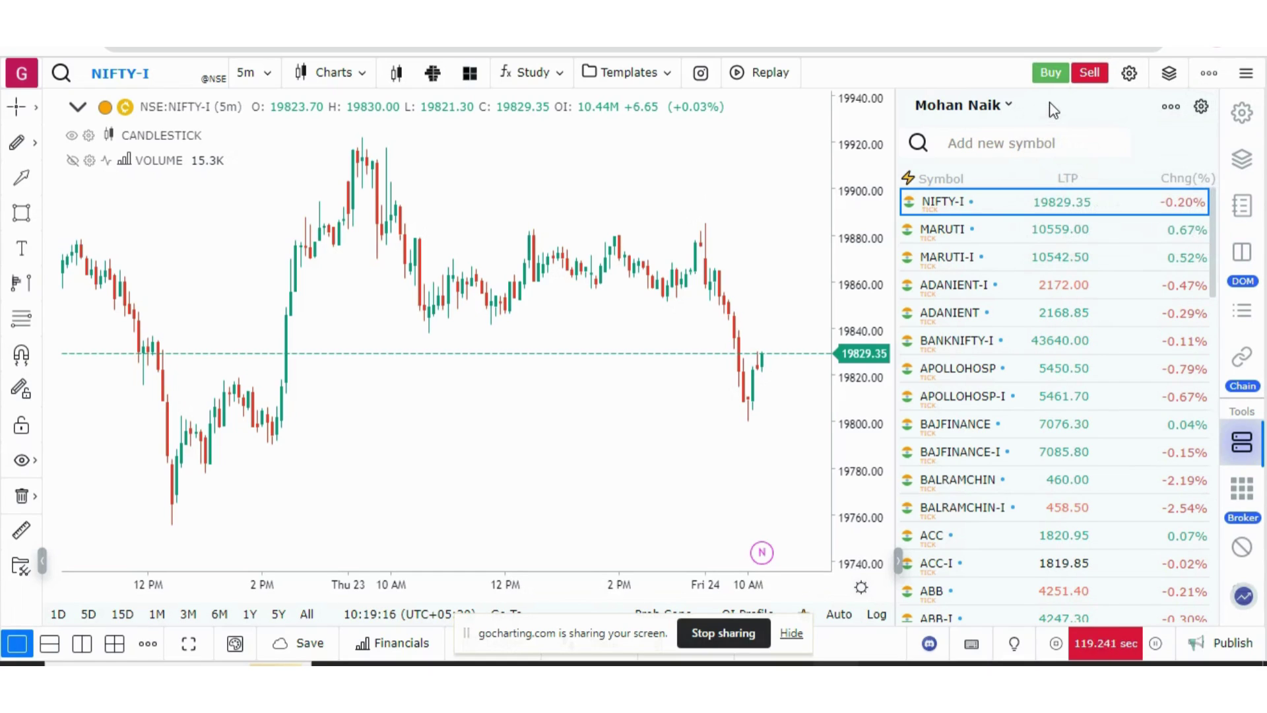
pyautogui.click(941, 179)
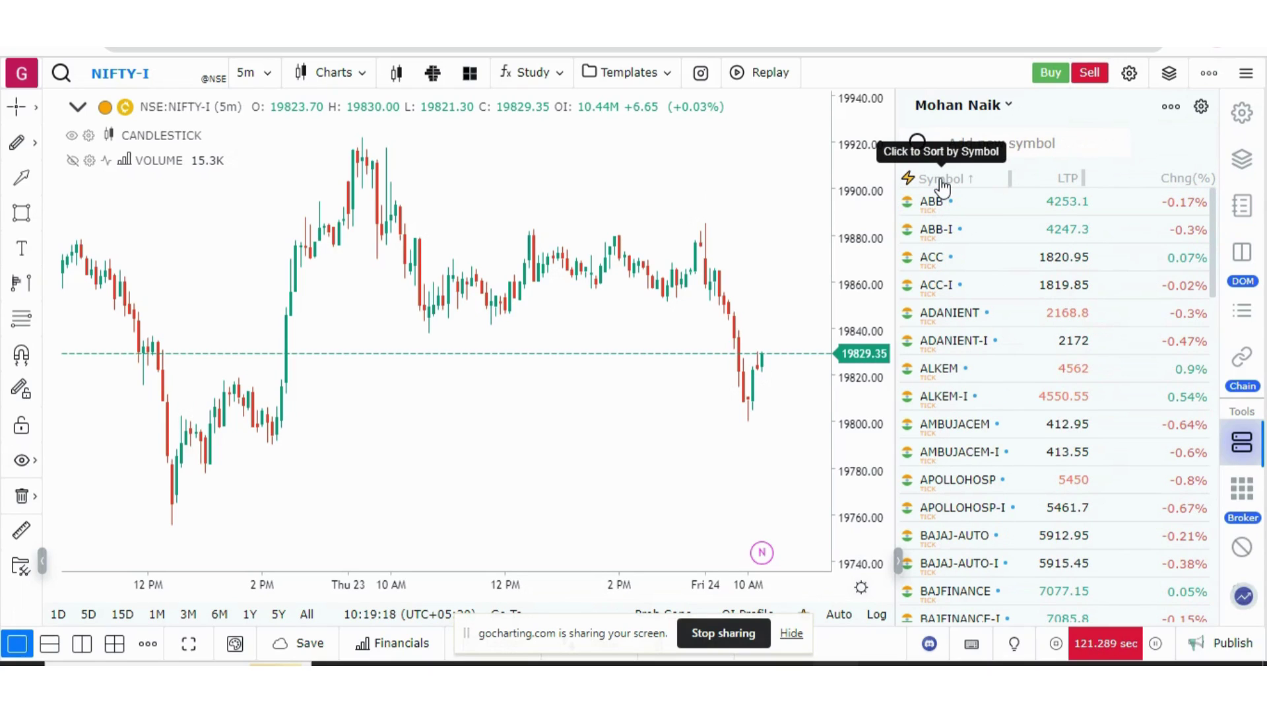
pyautogui.click(941, 179)
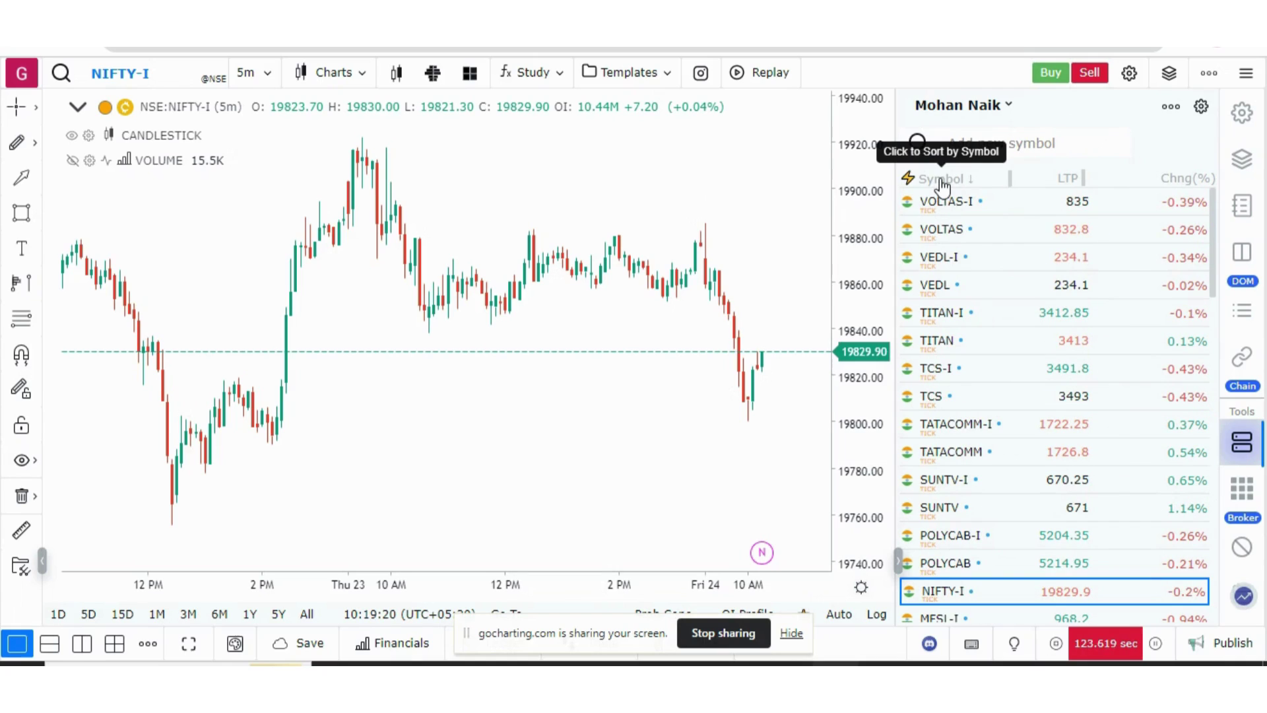
pyautogui.click(1068, 179)
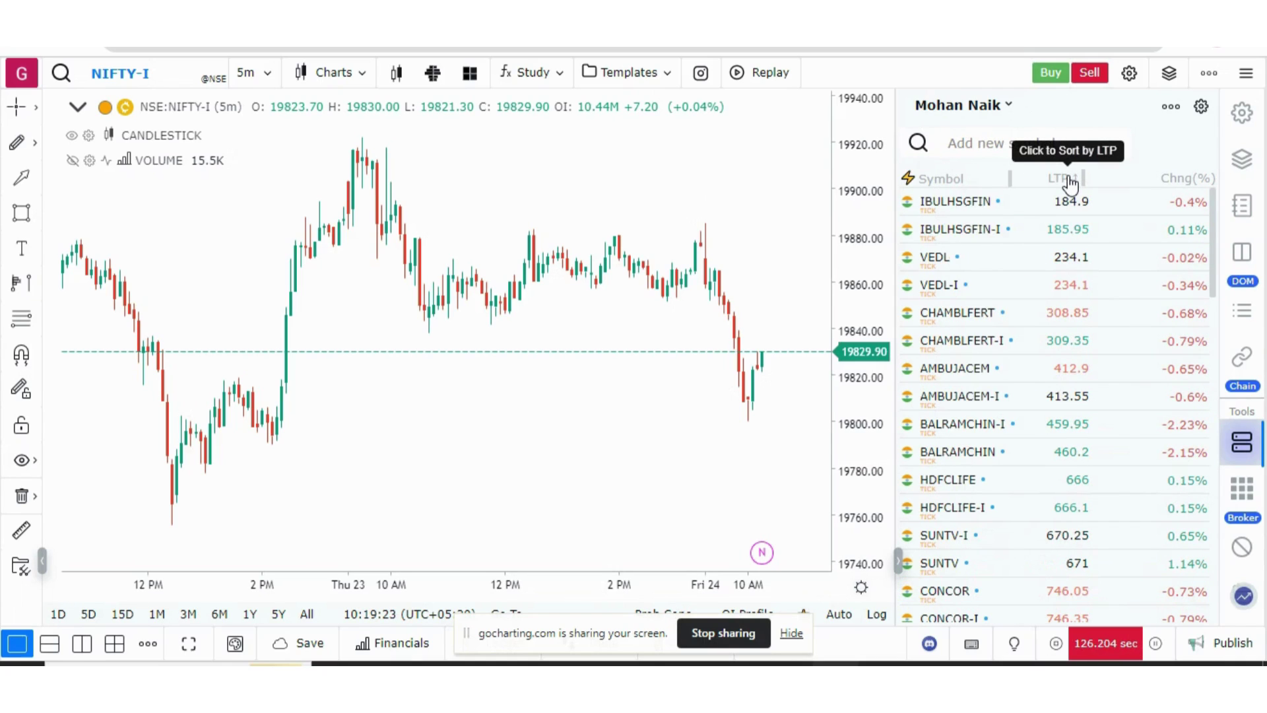
pyautogui.click(1181, 179)
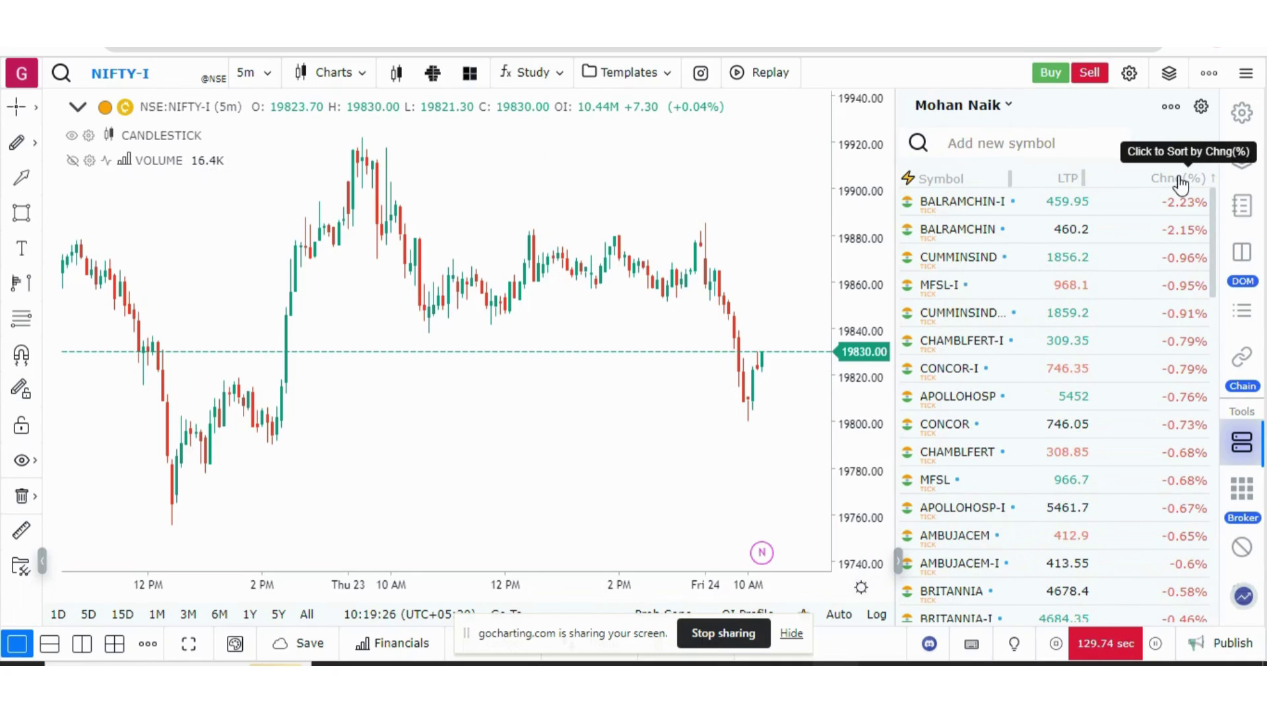
pyautogui.click(1180, 179)
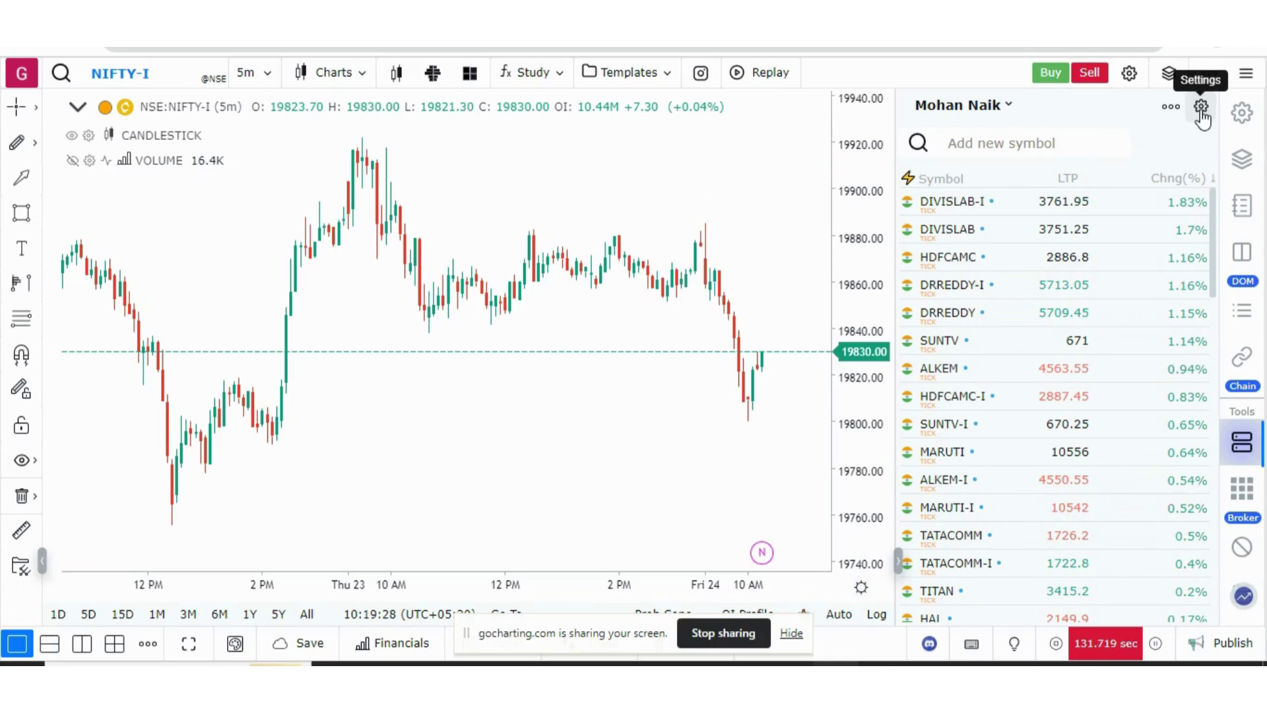
# Switch the watchlist to the Compact coloured-tile view and reopen its settings options.
pyautogui.click(1201, 108)
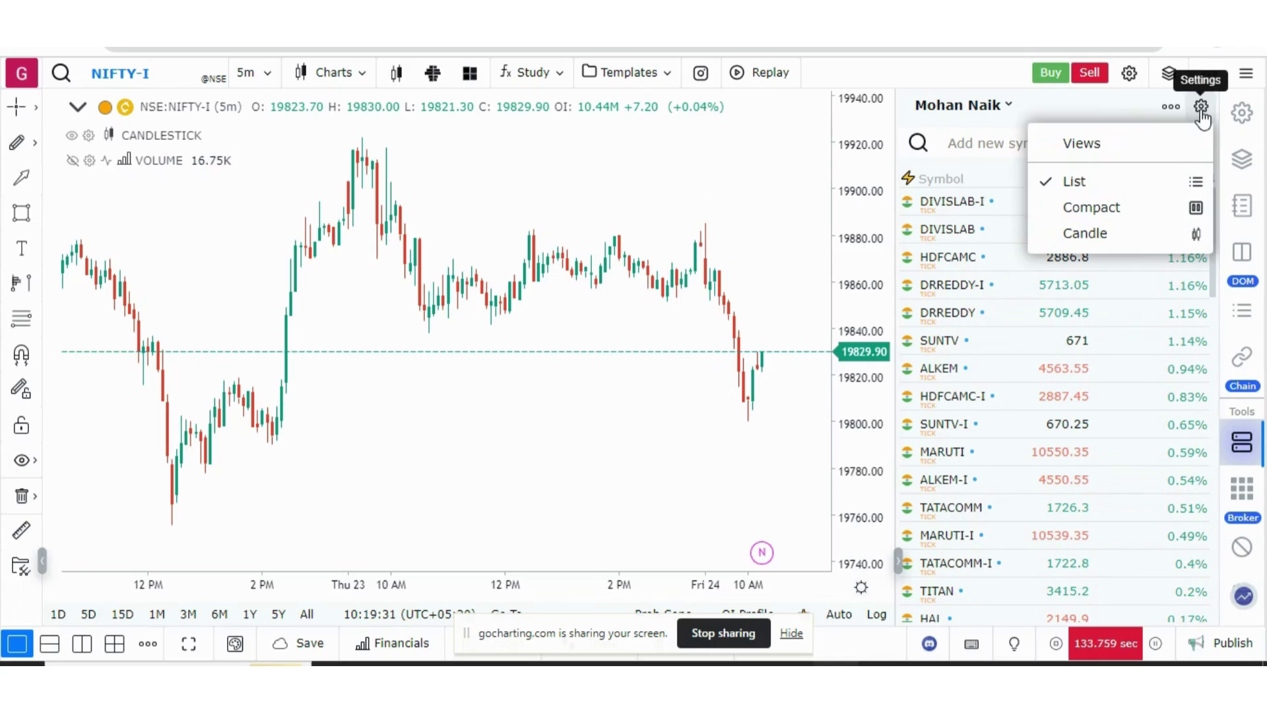
pyautogui.click(1100, 209)
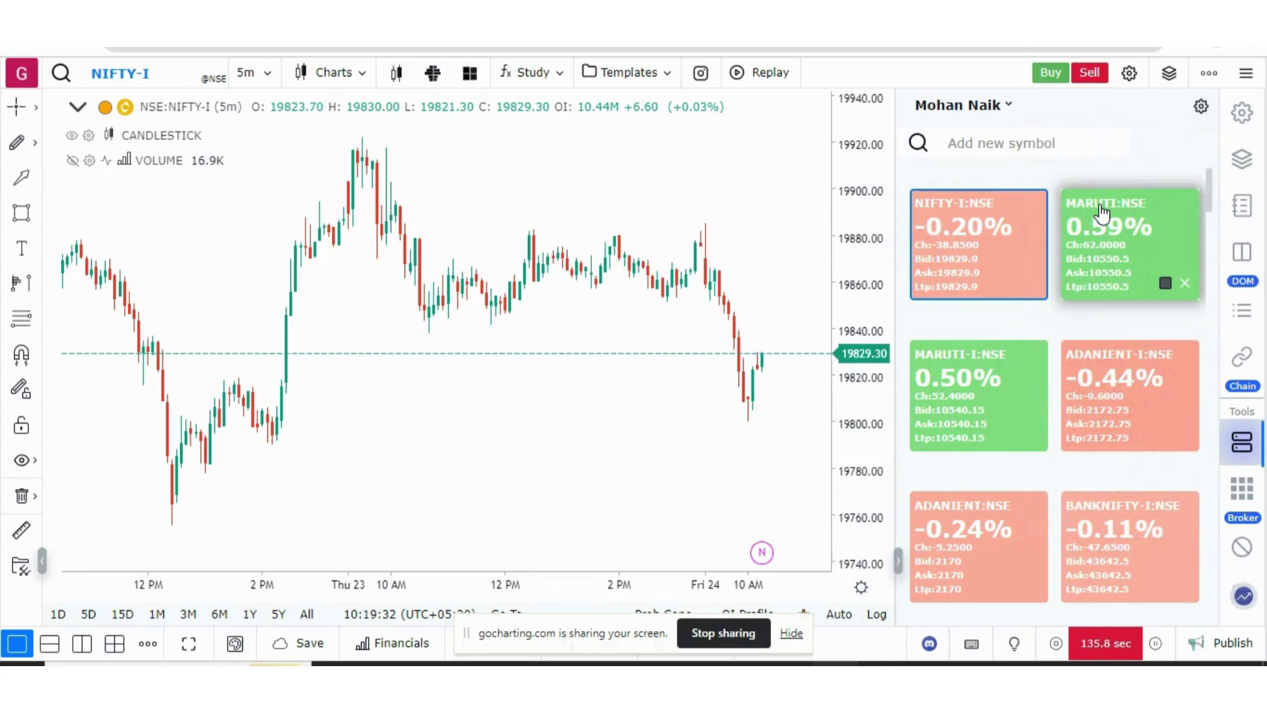
pyautogui.click(1201, 108)
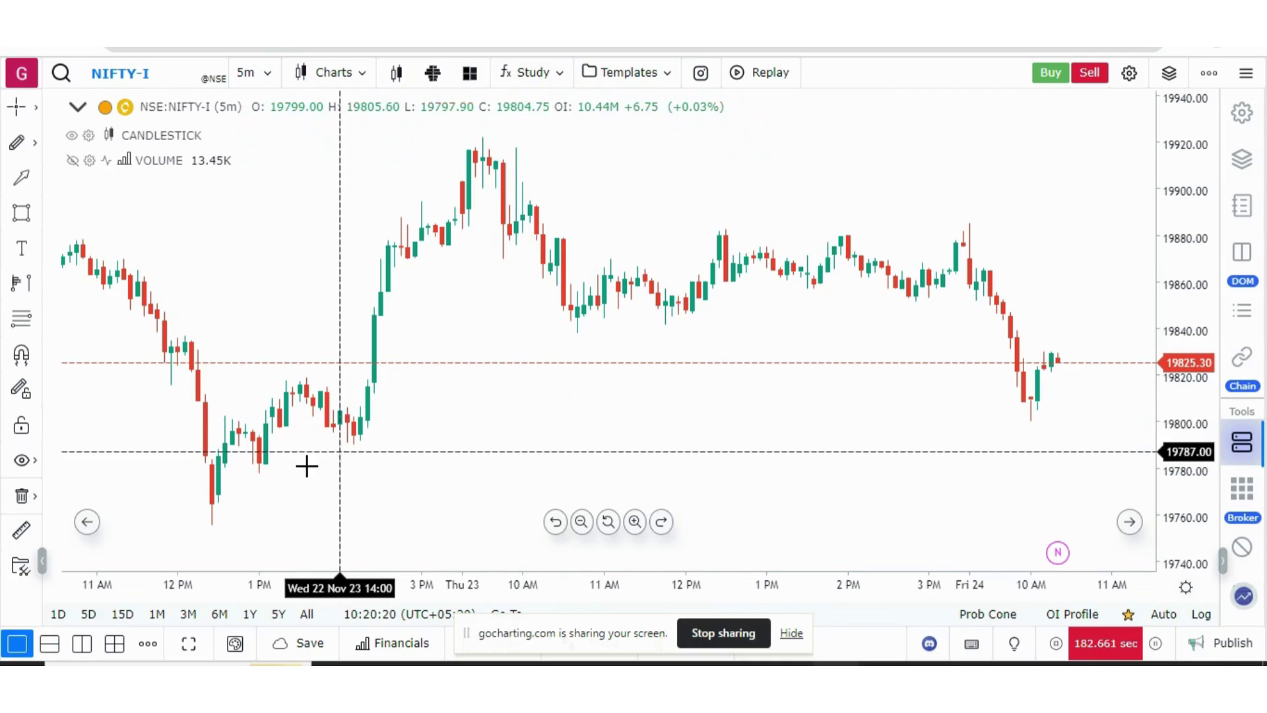
pyautogui.click(22, 532)
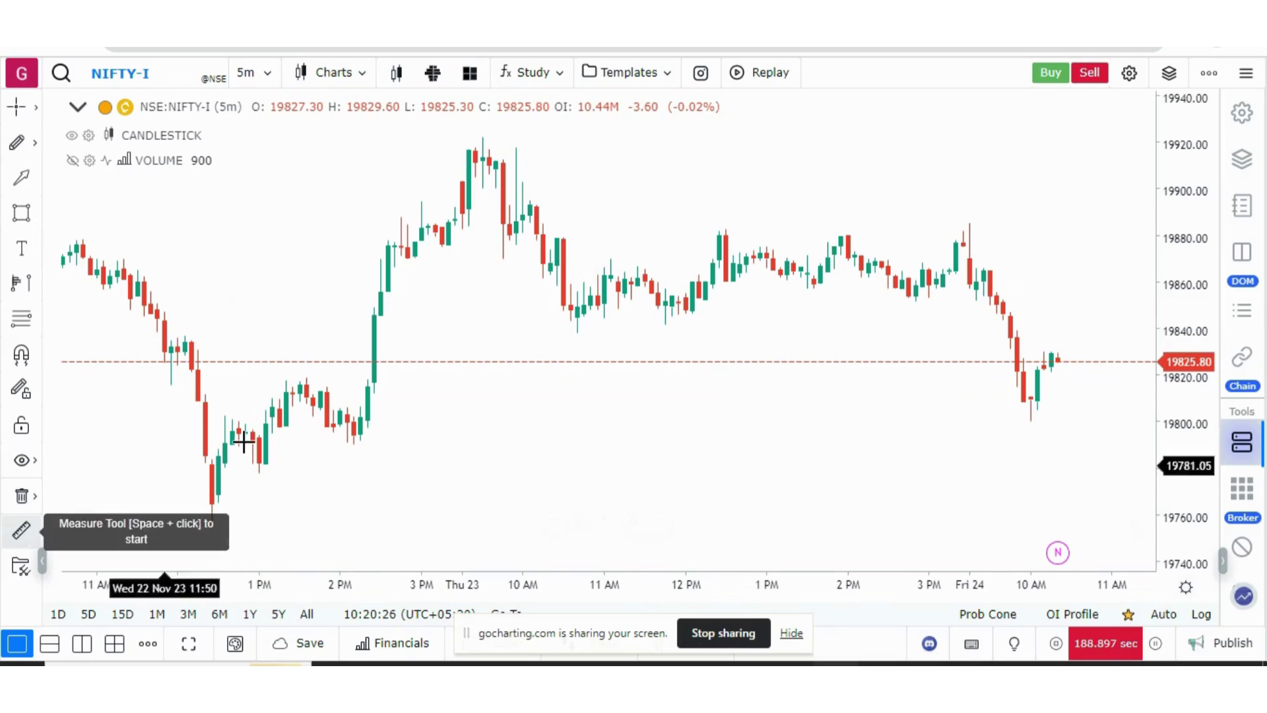
pyautogui.click(373, 362)
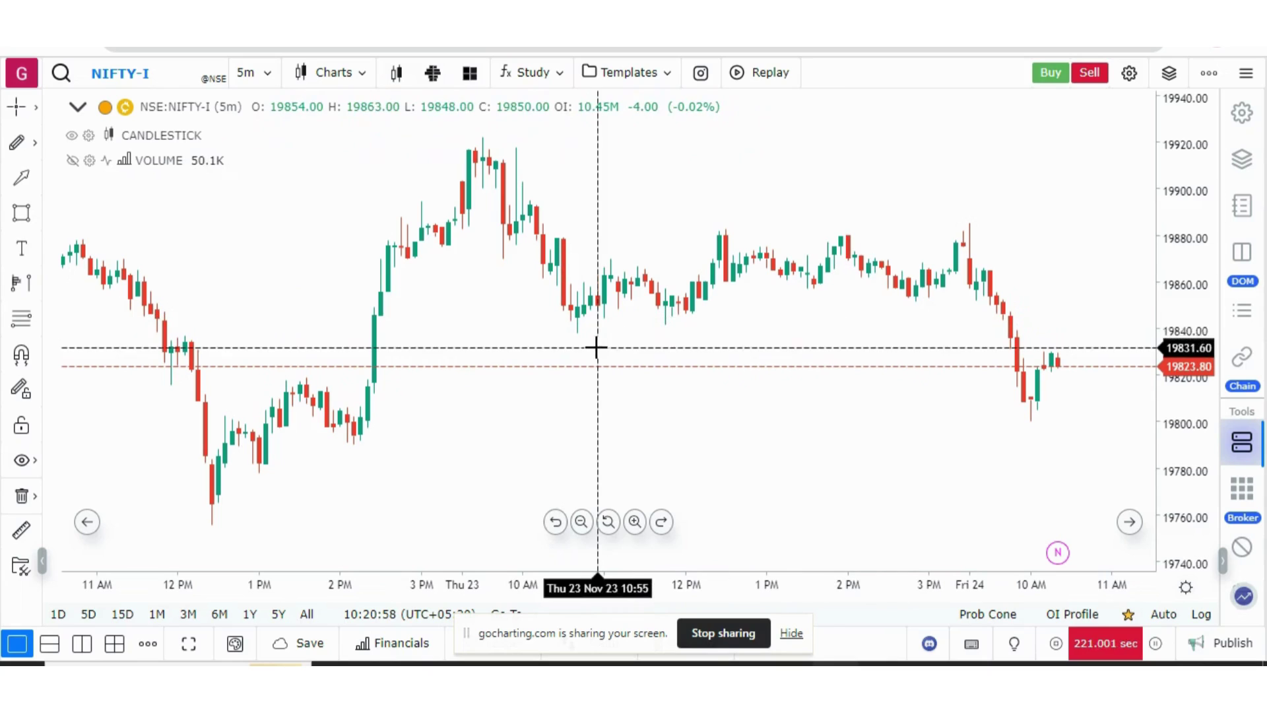
# With Draw Mode and the Measure Tool, measure two price ranges on NIFTY-I and begin a third.
pyautogui.click(20, 396)
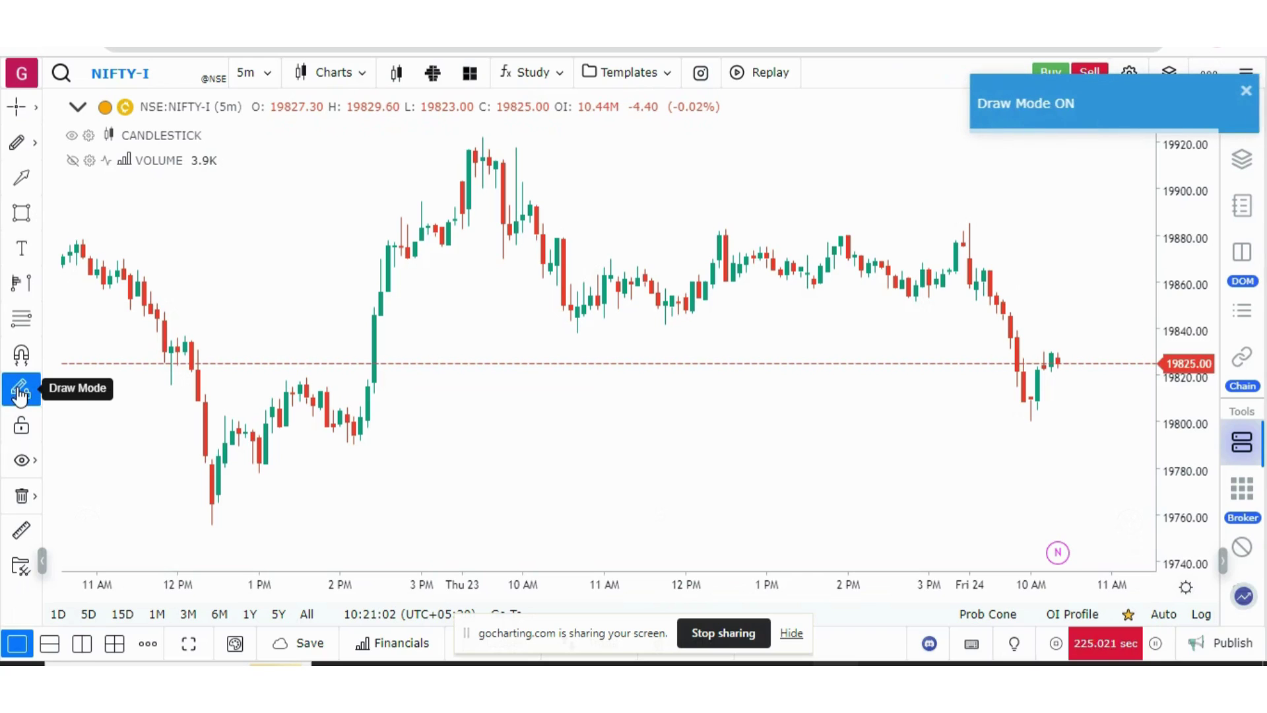
pyautogui.click(20, 535)
pyautogui.click(435, 330)
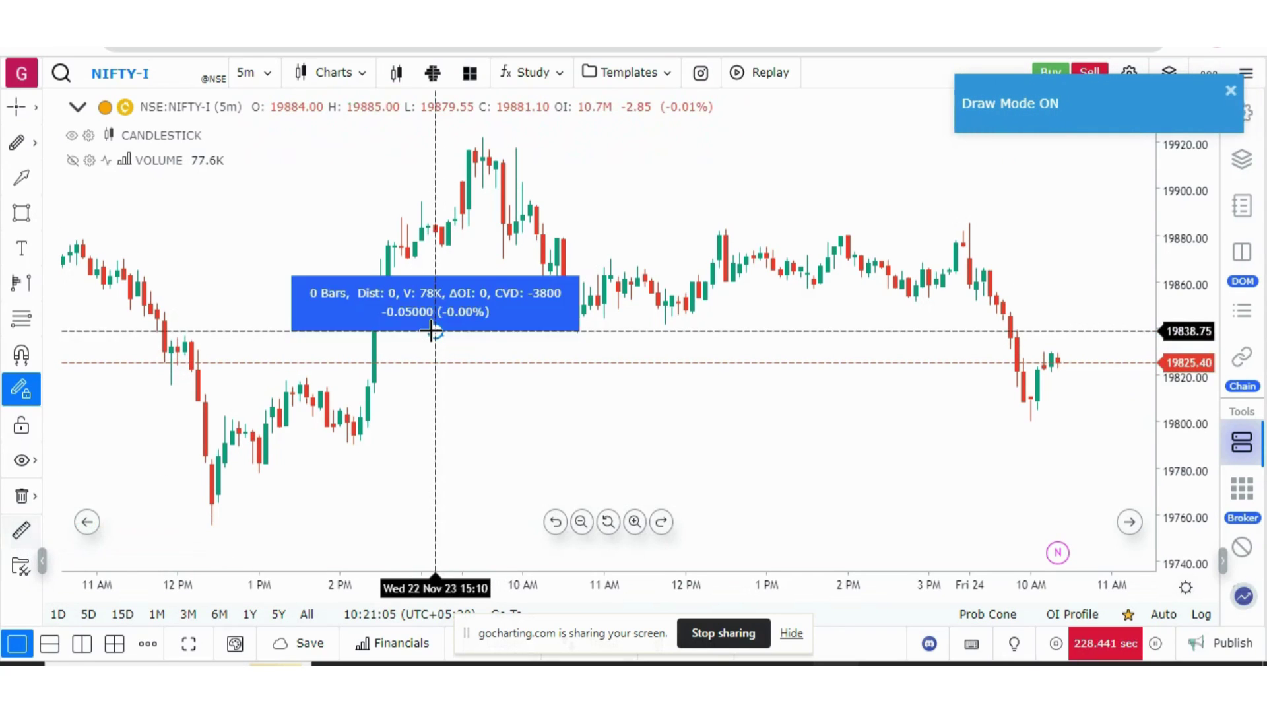
pyautogui.click(625, 356)
pyautogui.click(746, 308)
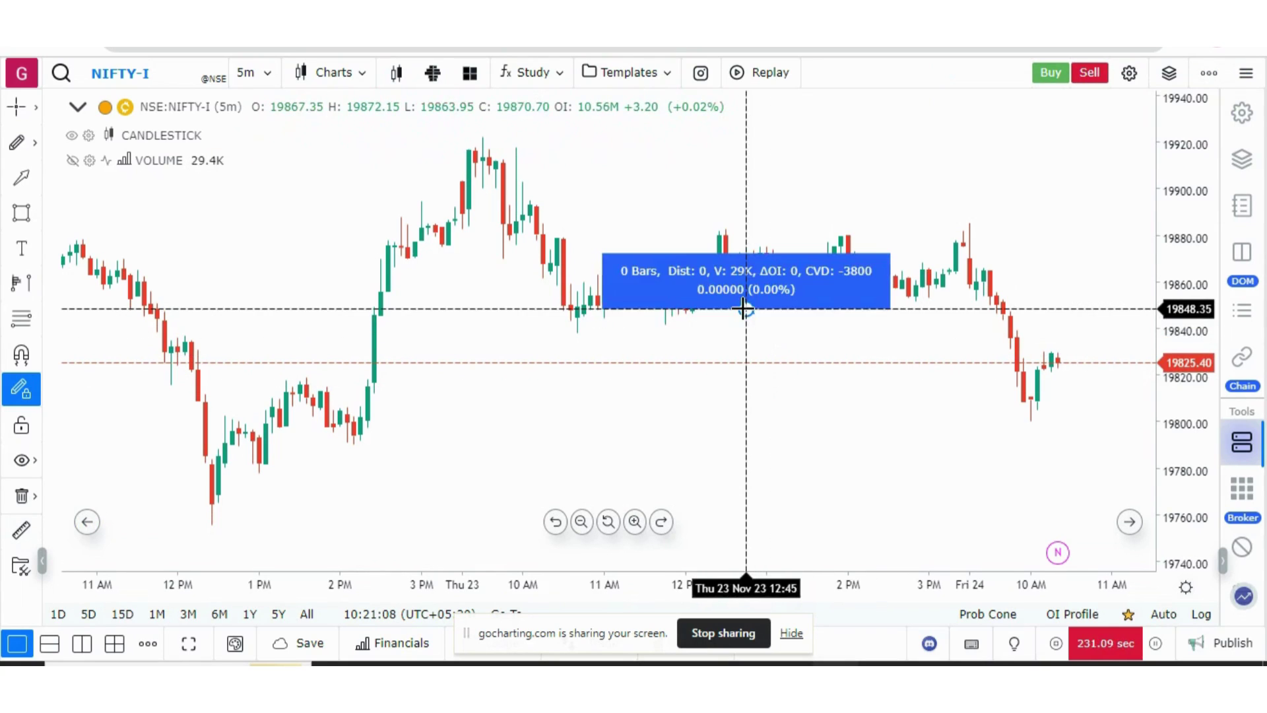
pyautogui.click(889, 328)
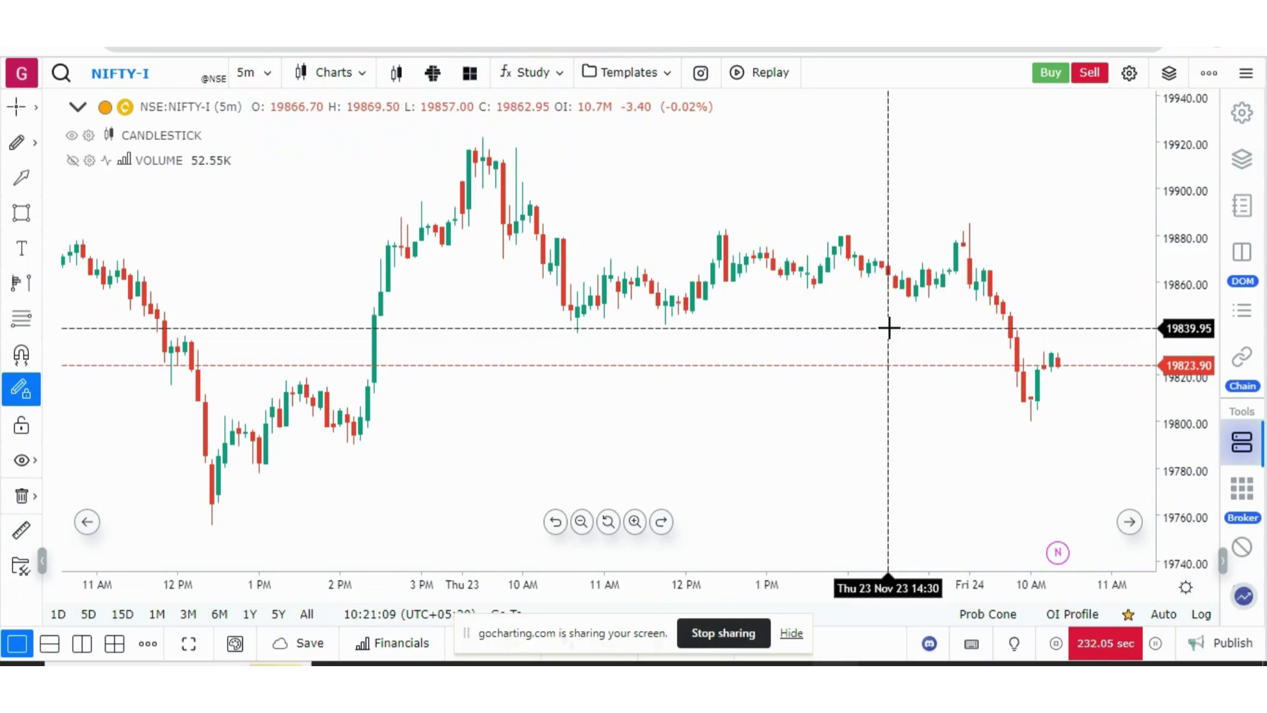
pyautogui.click(244, 481)
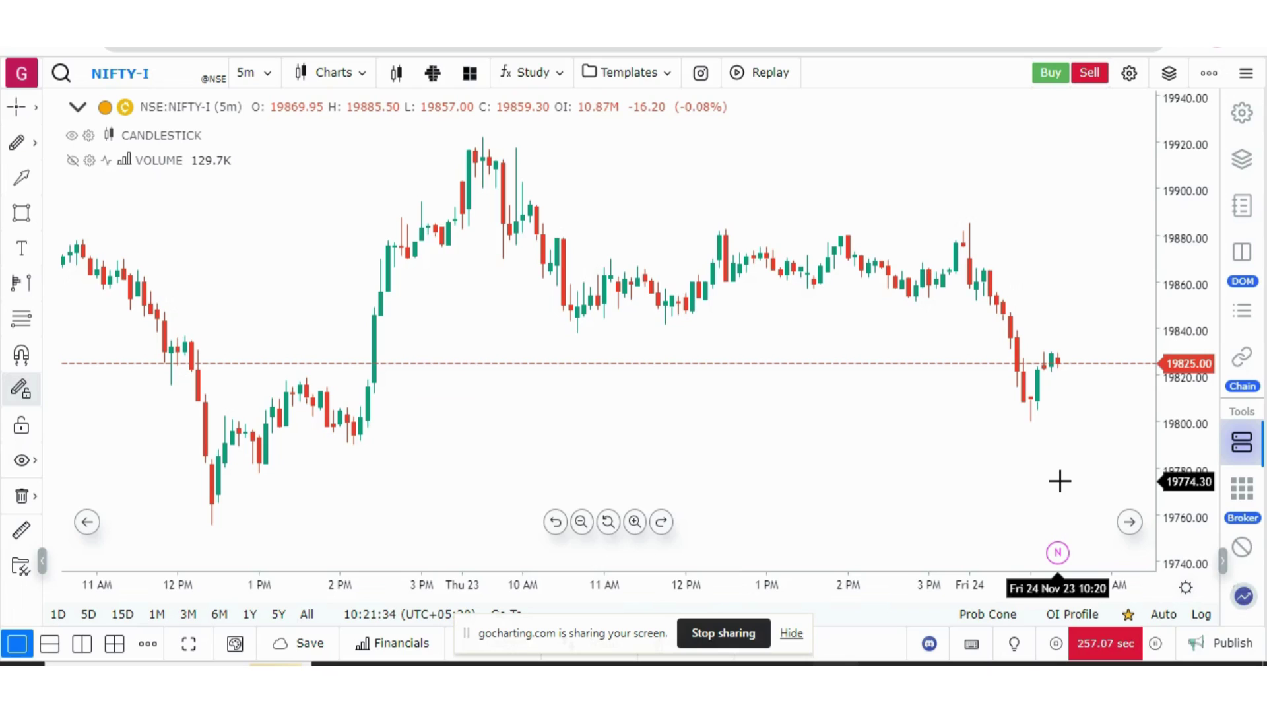
pyautogui.click(971, 647)
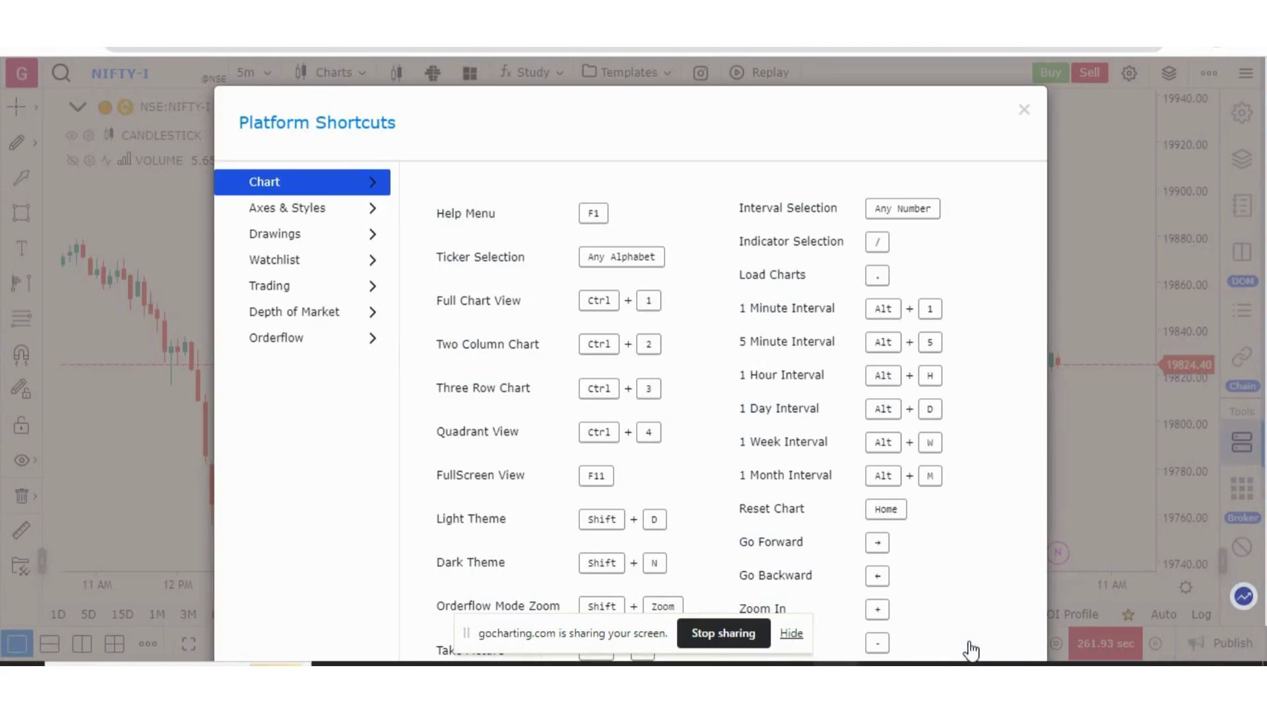
pyautogui.click(295, 212)
pyautogui.click(294, 239)
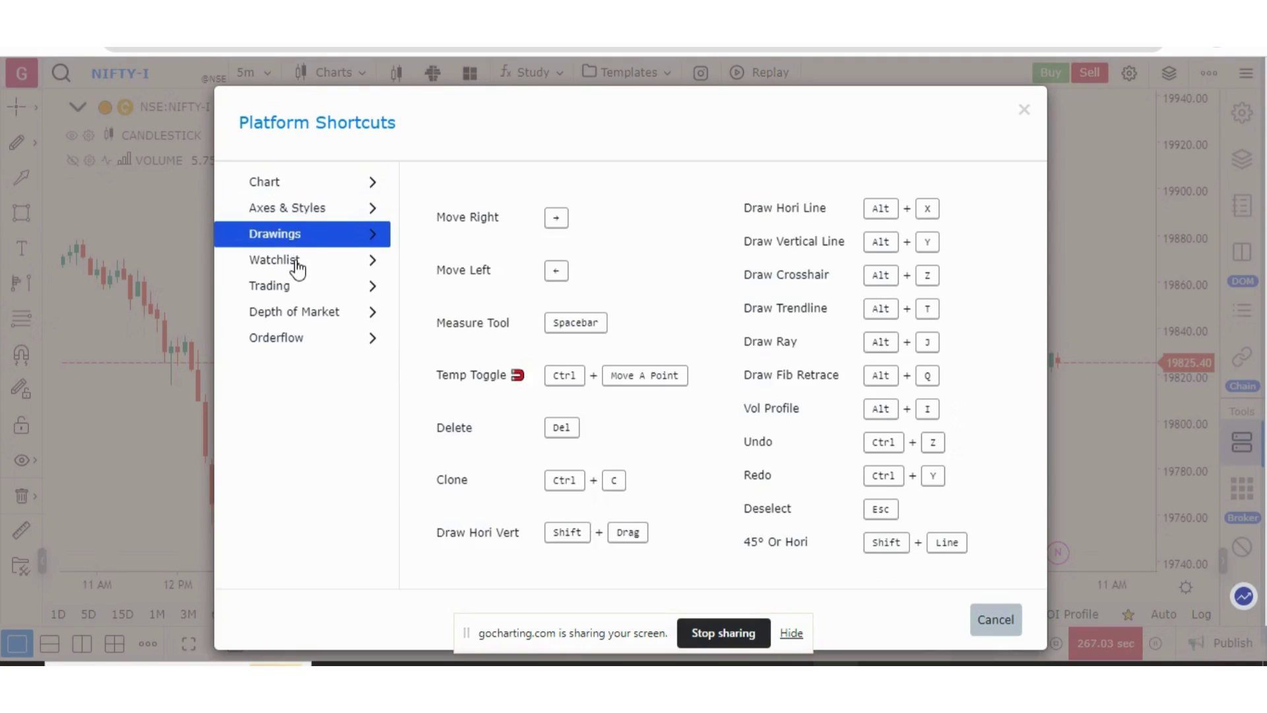
pyautogui.click(295, 262)
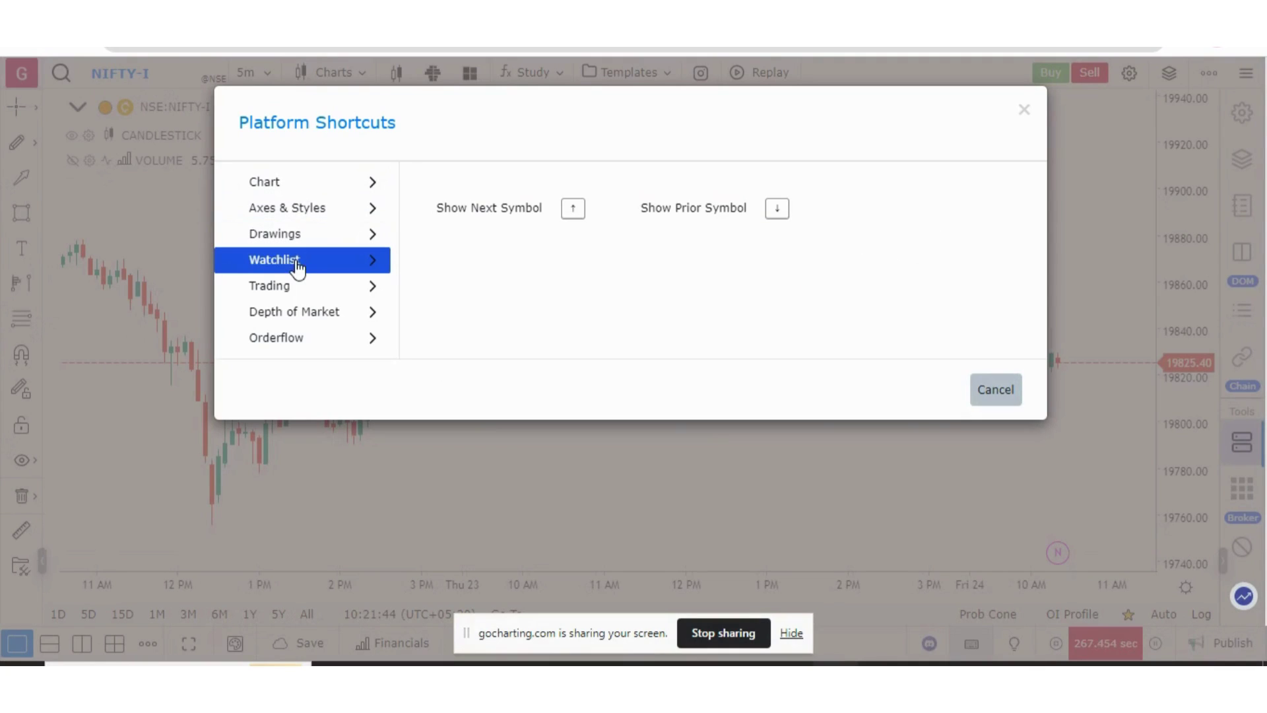
pyautogui.click(277, 342)
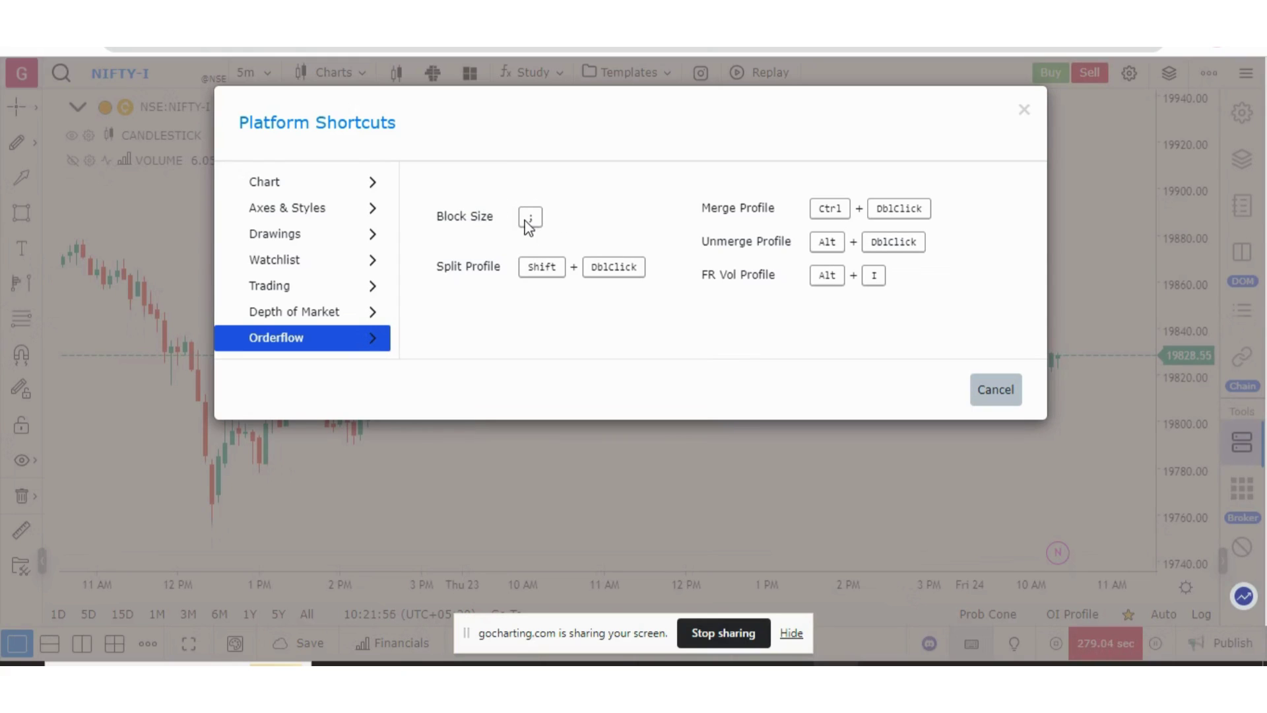
pyautogui.click(1024, 111)
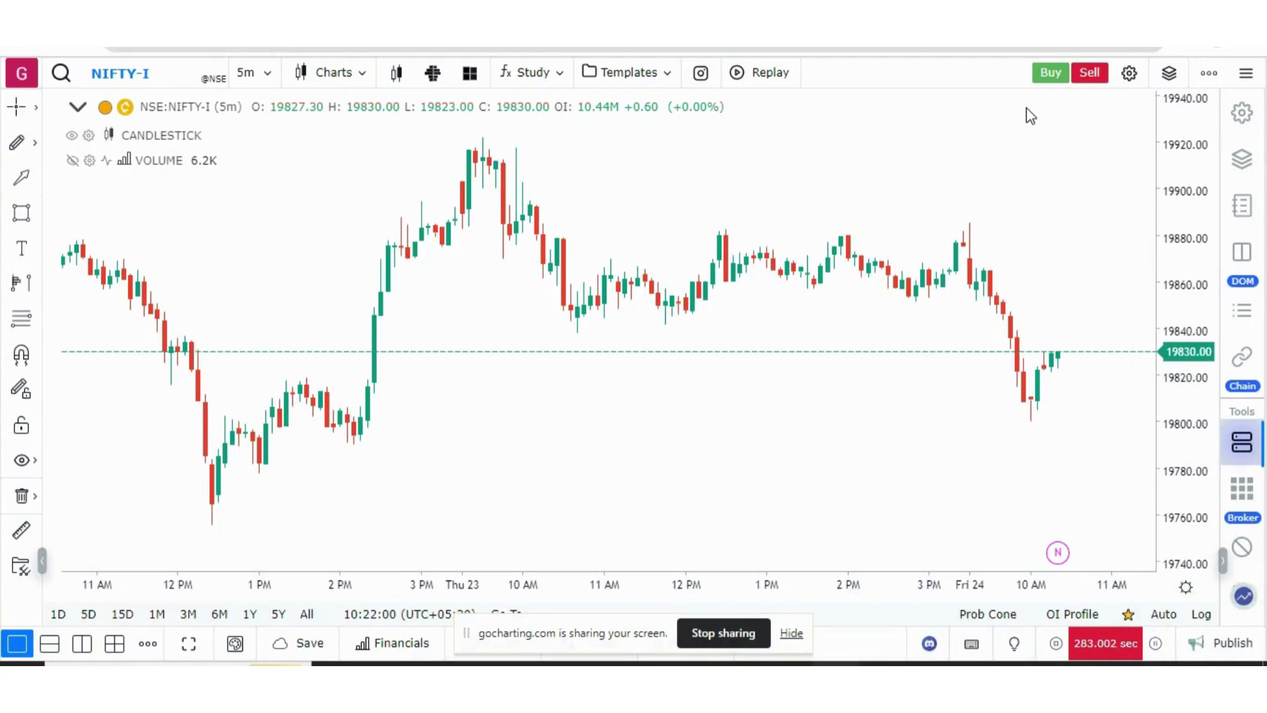
# Bring up the orderflow block size setting with the 1 shortcut, then the cursor-type flyout.
pyautogui.press('1')
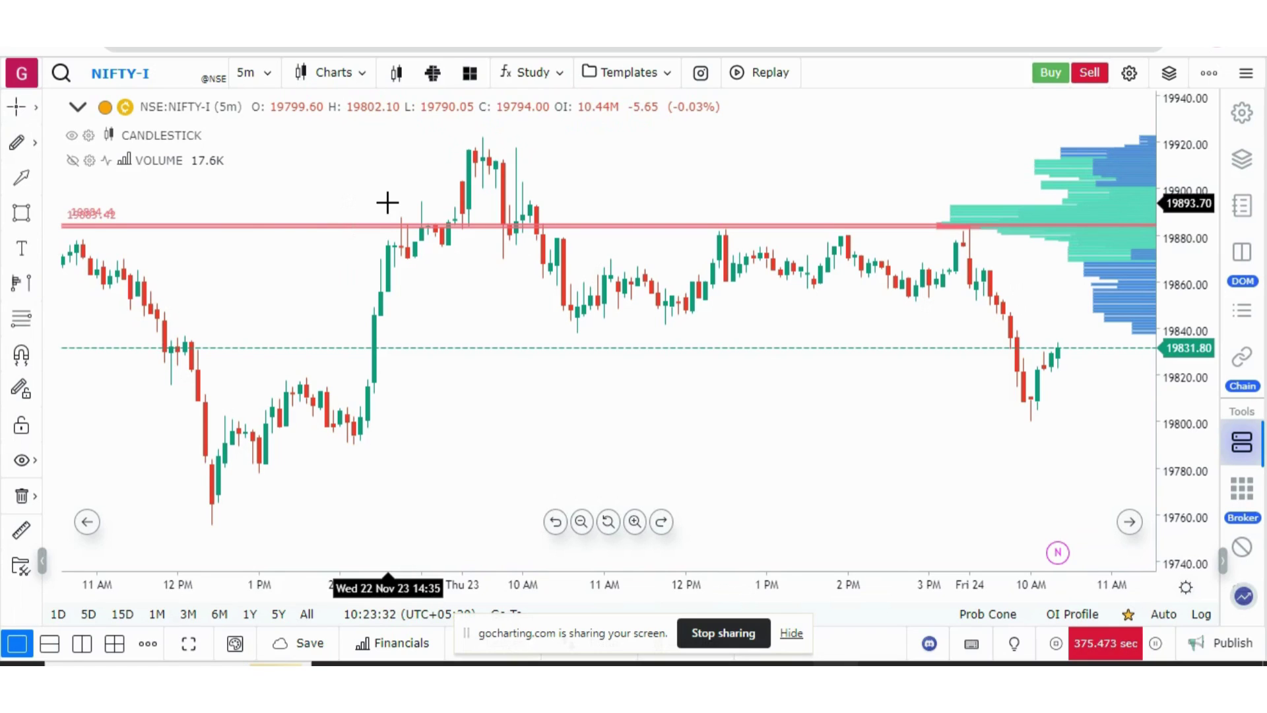
pyautogui.click(18, 107)
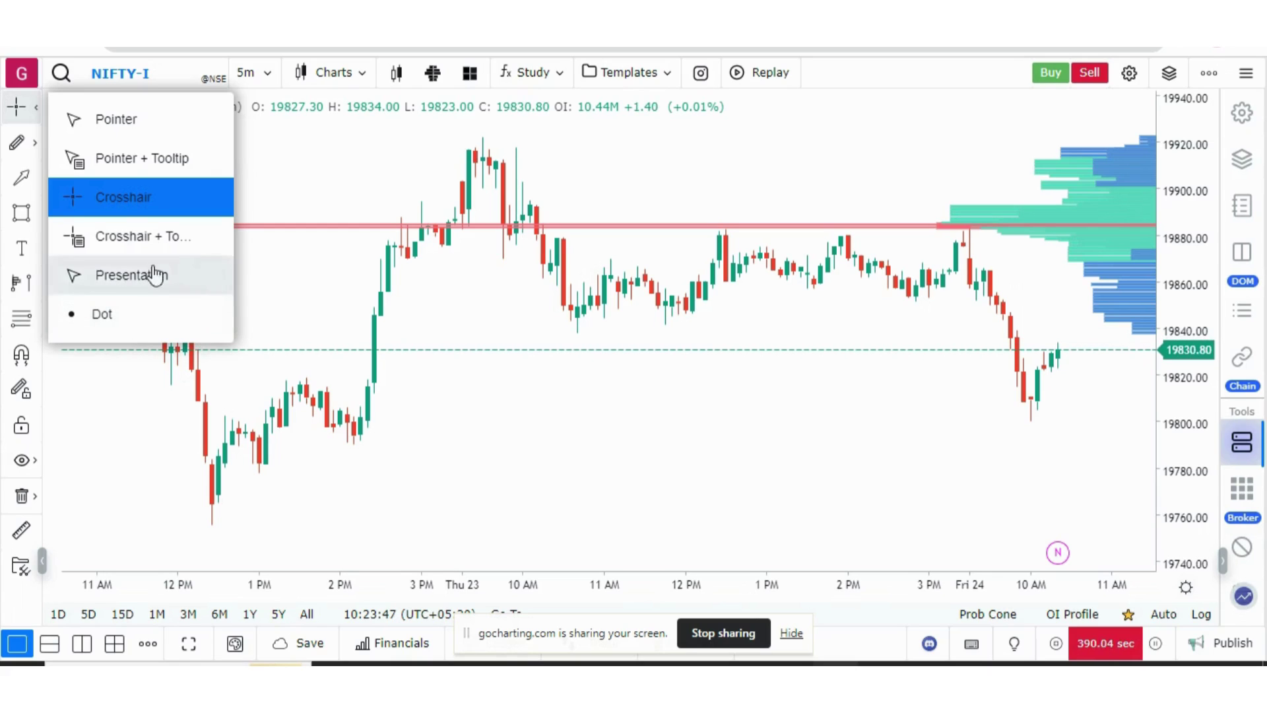
# Use the Pointer + Tooltip cursor, pan back to earlier October bars, and show event-marker filters.
pyautogui.click(136, 162)
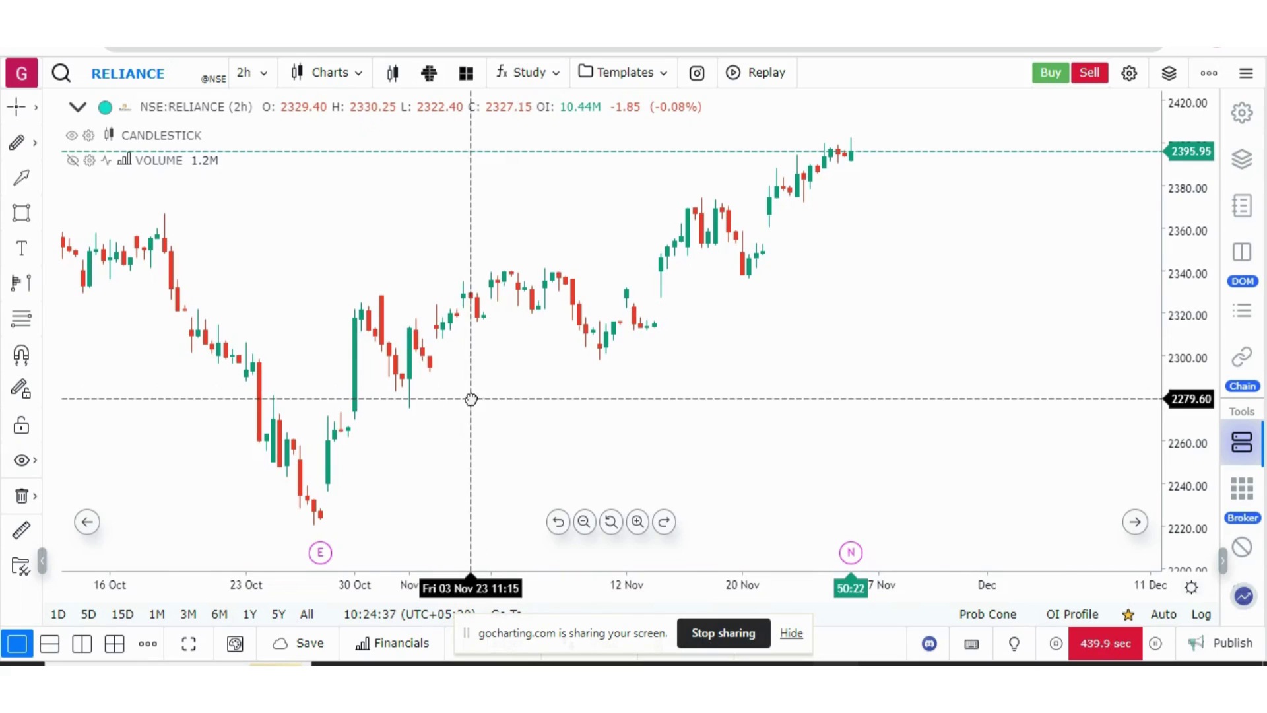
pyautogui.moveTo(471, 399); pyautogui.dragTo(552, 390)
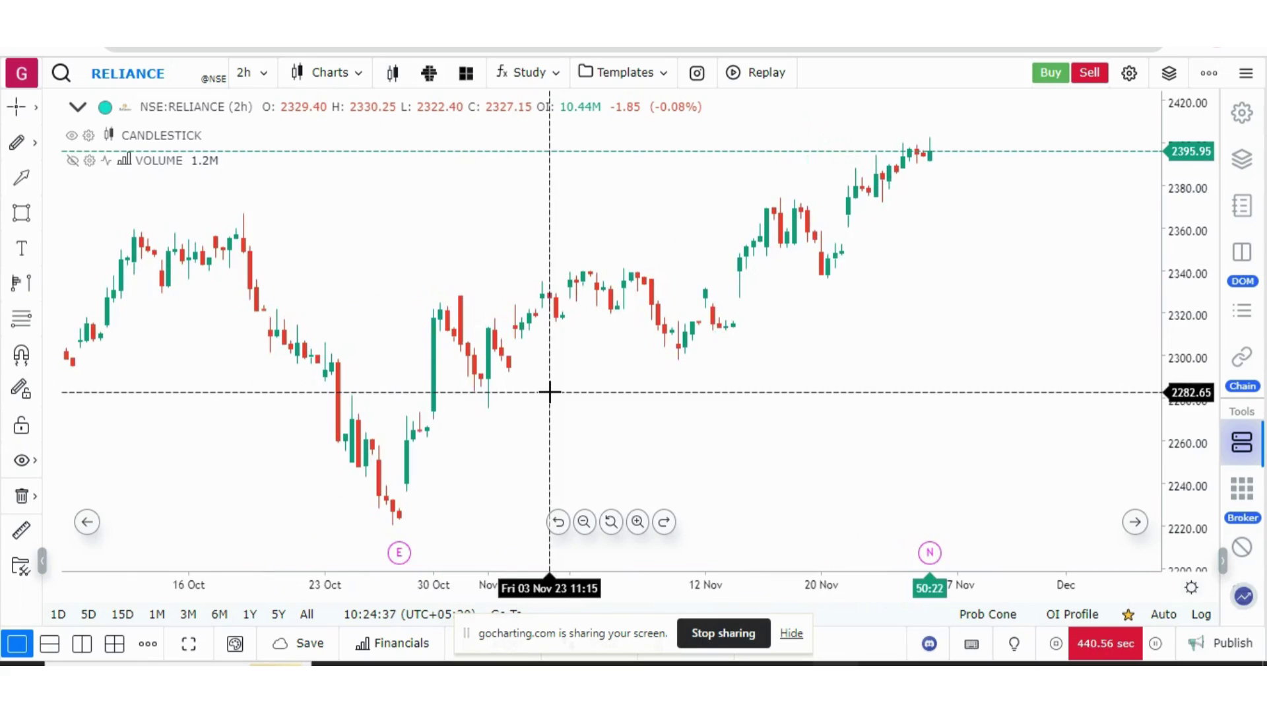
pyautogui.click(399, 553)
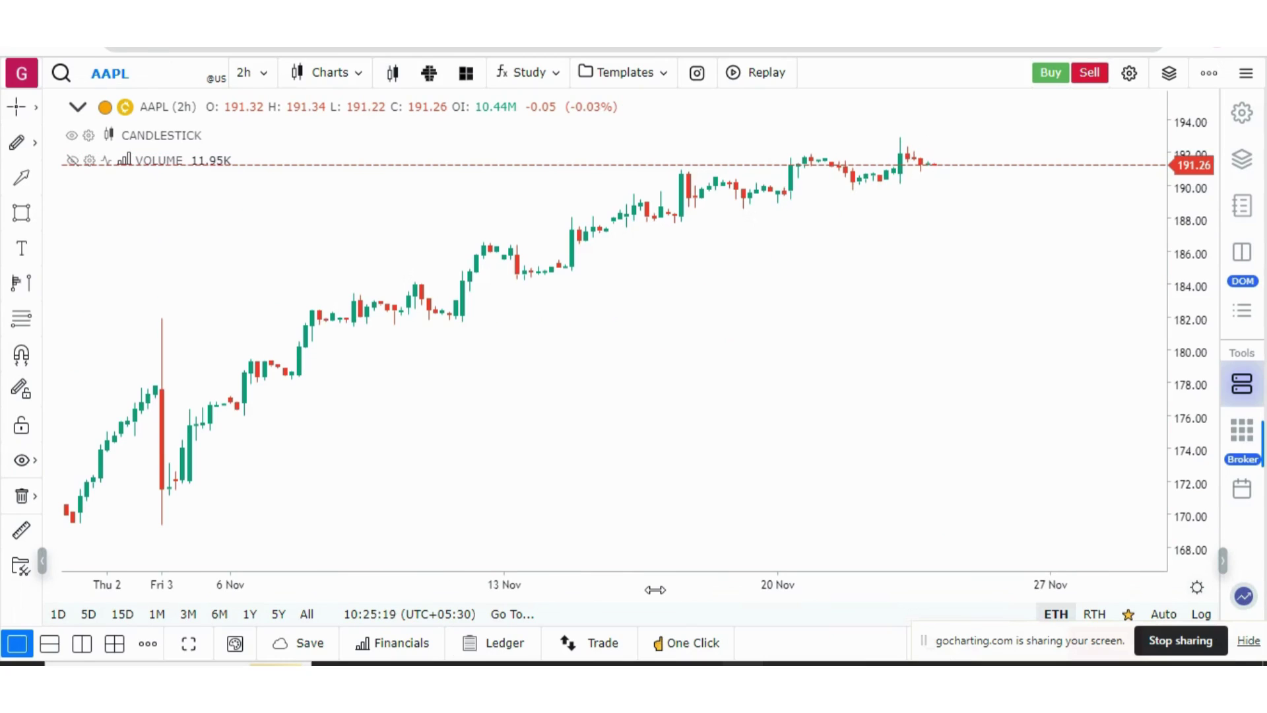
# Open AAPL Financials maximized, check Corporate Events, then view the Shareholder Pattern tab.
pyautogui.click(389, 649)
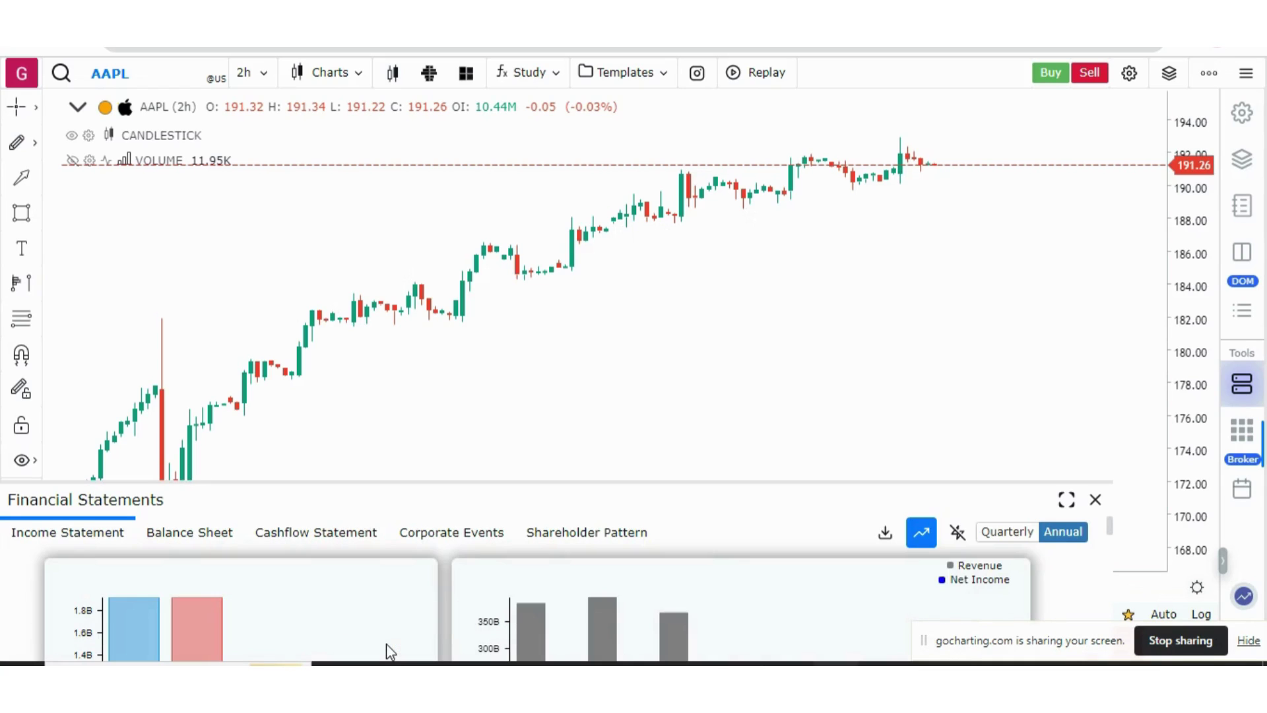
pyautogui.click(1066, 499)
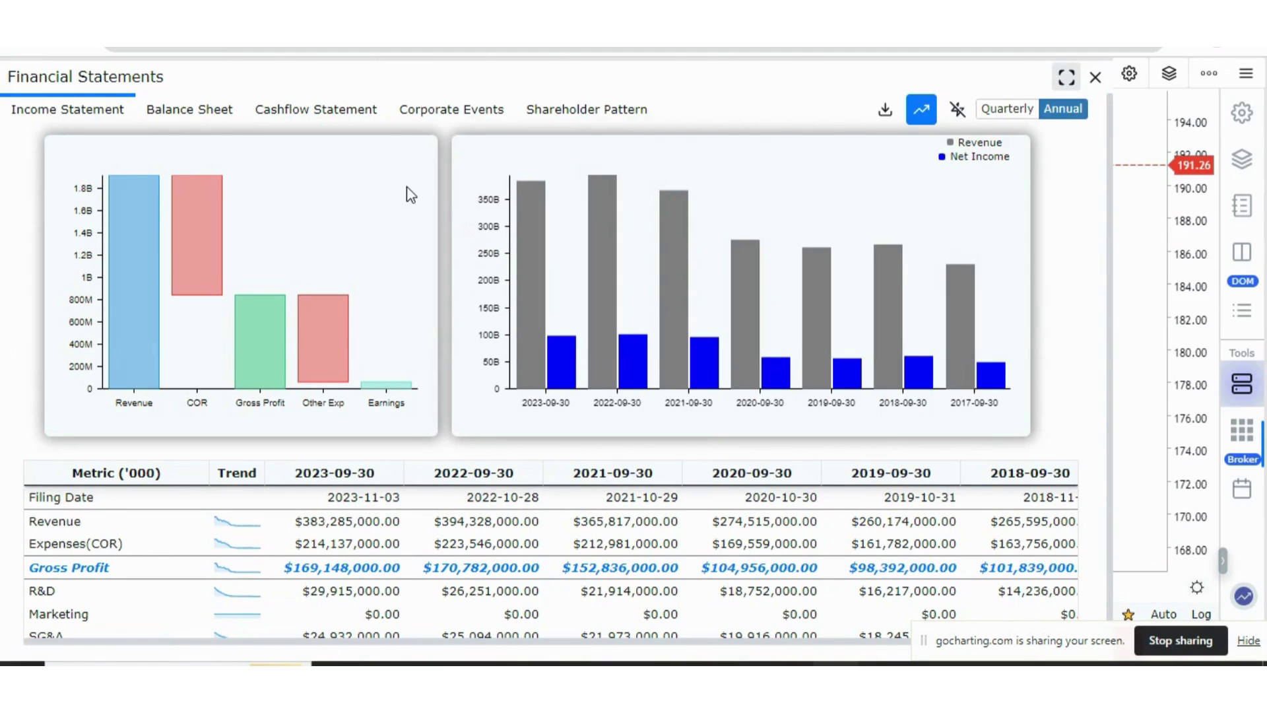
pyautogui.click(450, 113)
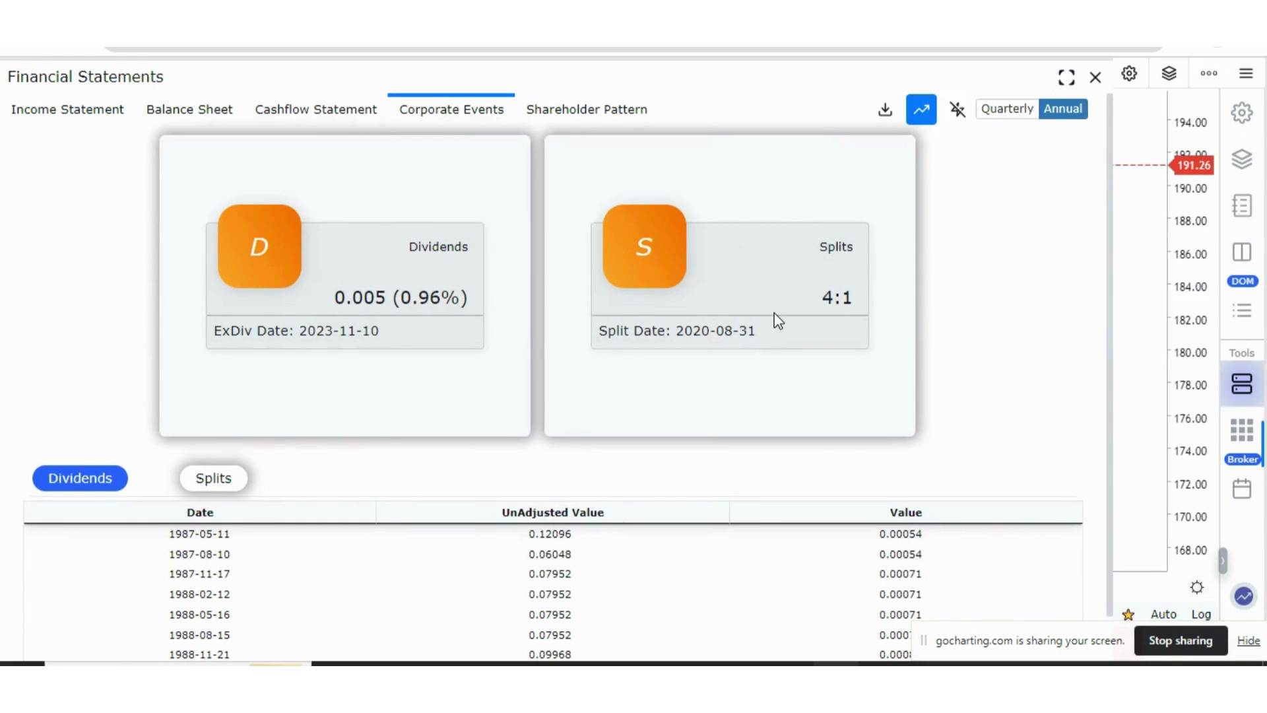
pyautogui.click(576, 119)
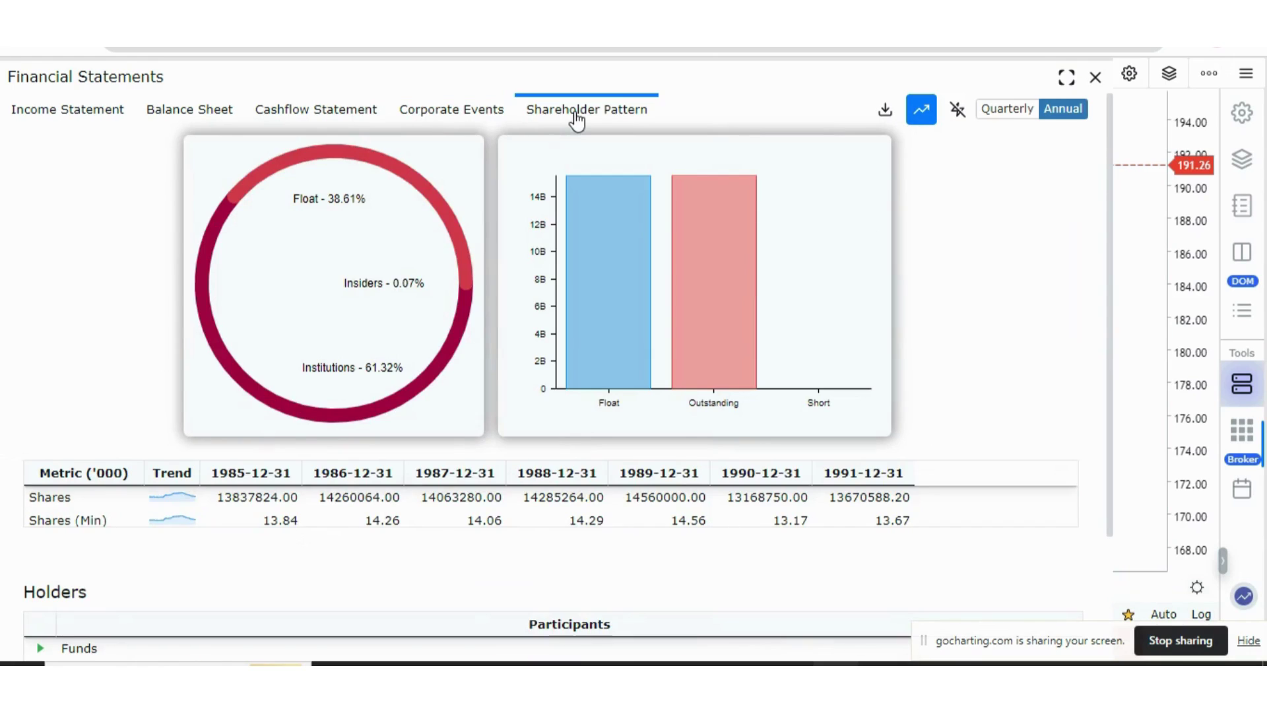